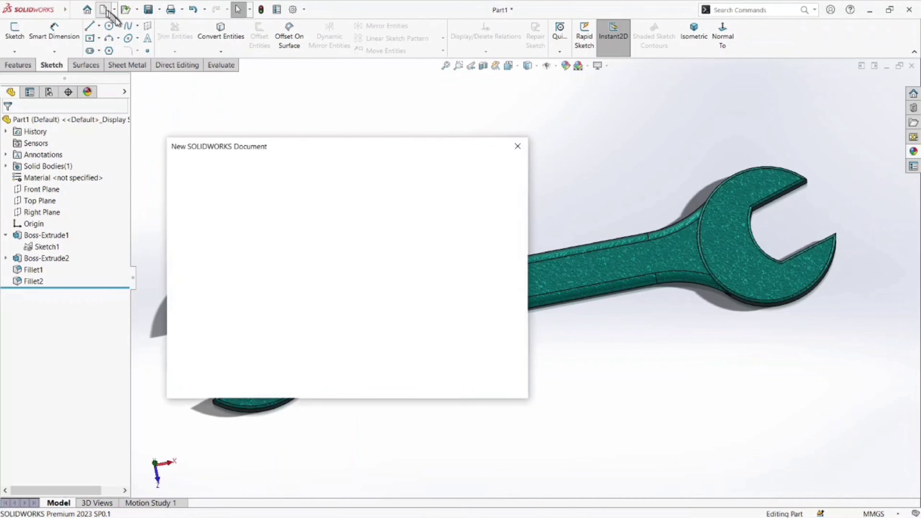
- Create a new part and start a sketch on the Top Plane
{"action": "left_click", "coordinate": [390, 381]}
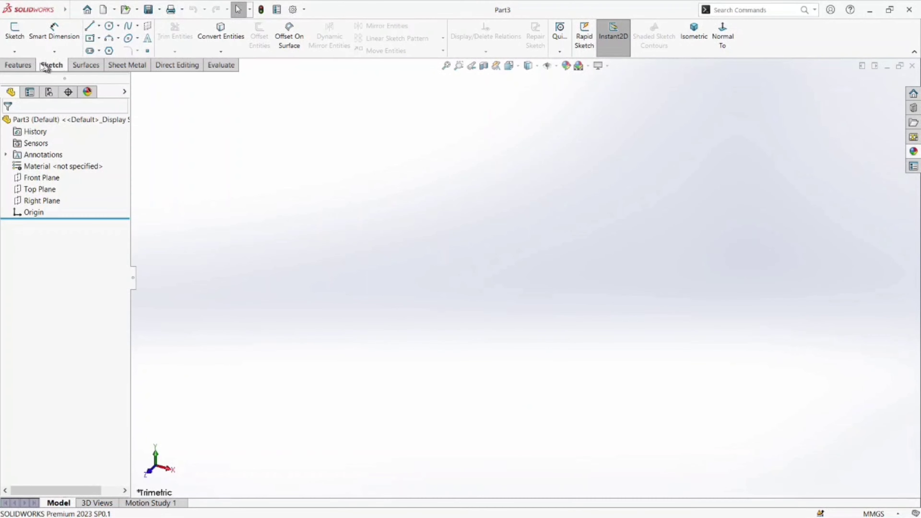
{"action": "left_click", "coordinate": [12, 36]}
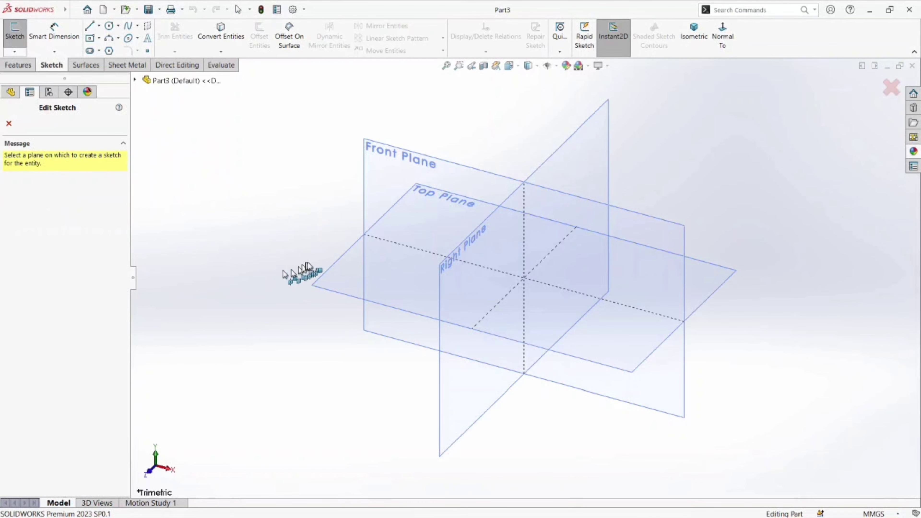
{"action": "left_click", "coordinate": [323, 279]}
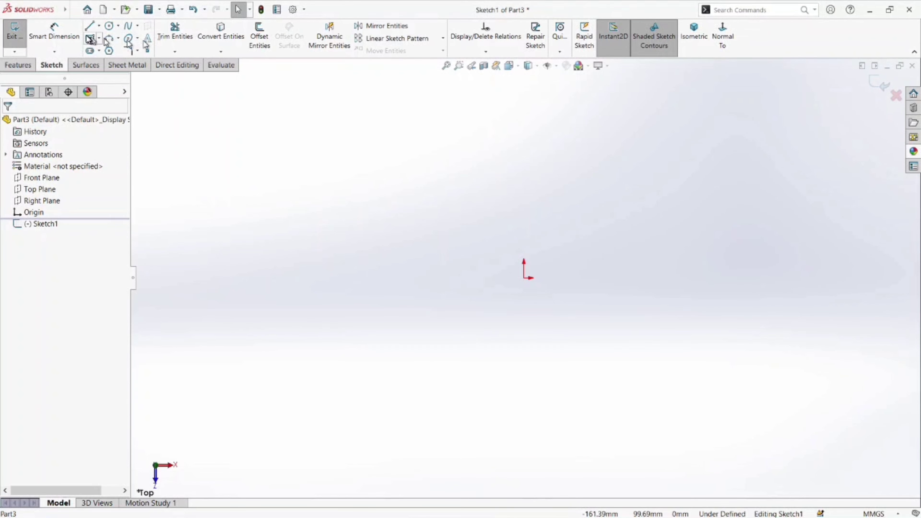
- Draw a horizontal construction centerline about 126 mm long, running right from the origin
{"action": "left_click", "coordinate": [100, 26]}
{"action": "left_click", "coordinate": [107, 50]}
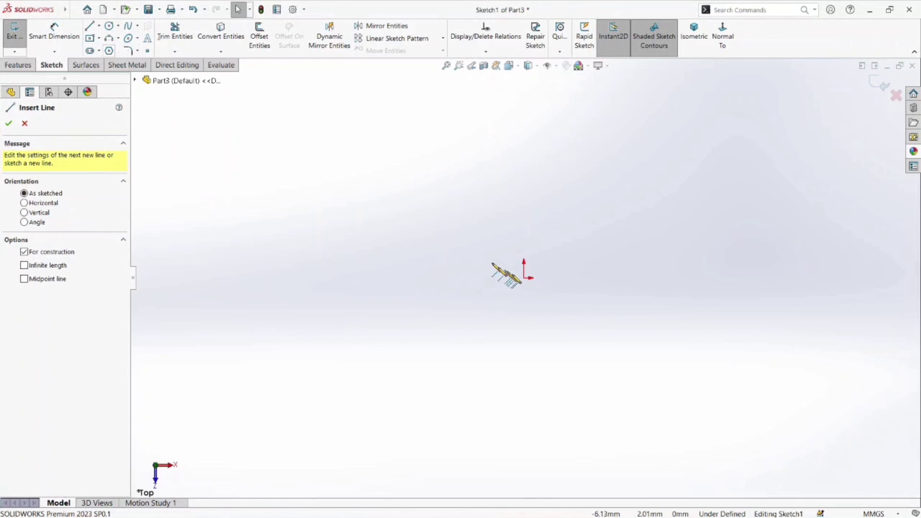
{"action": "left_click", "coordinate": [524, 278]}
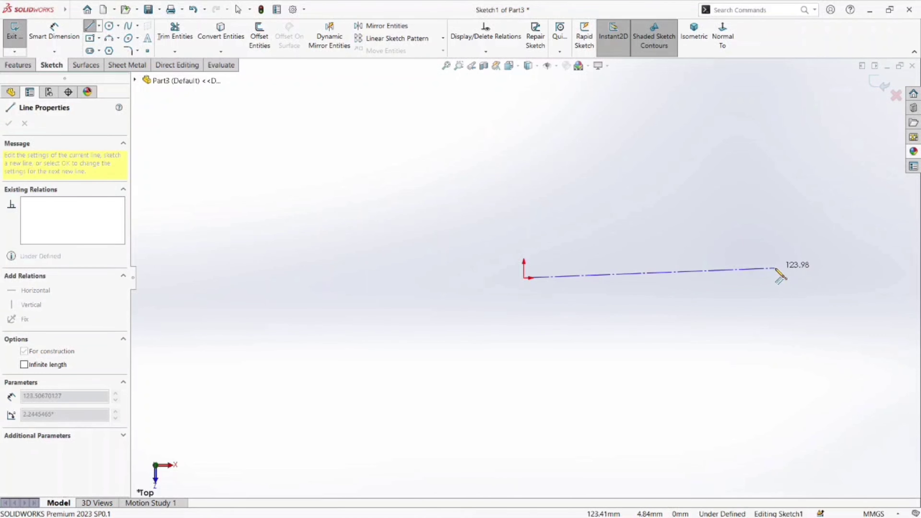
{"action": "left_click", "coordinate": [781, 278]}
{"action": "right_click", "coordinate": [804, 241]}
{"action": "left_click", "coordinate": [814, 245]}
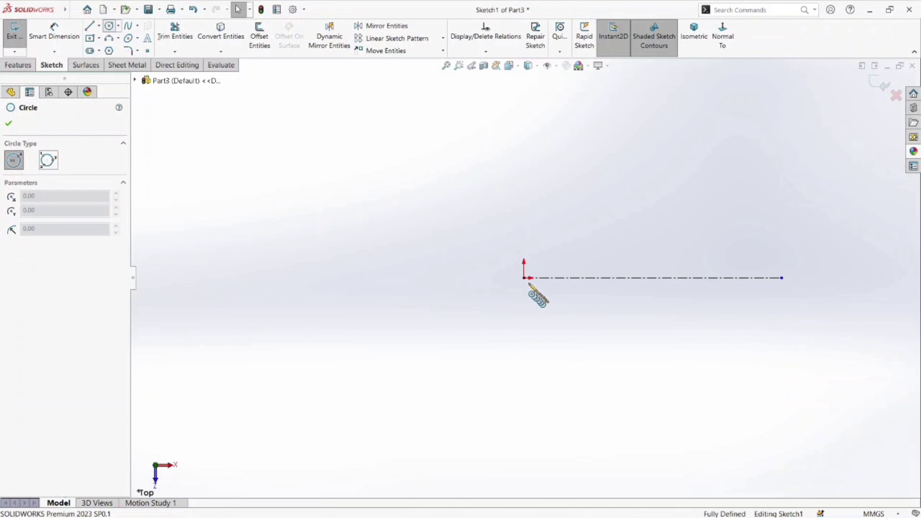
- Sketch a circle of about 28 mm radius at the origin and one of about 14 mm radius at the centerline's far end
{"action": "left_click", "coordinate": [524, 278]}
{"action": "left_click", "coordinate": [575, 304]}
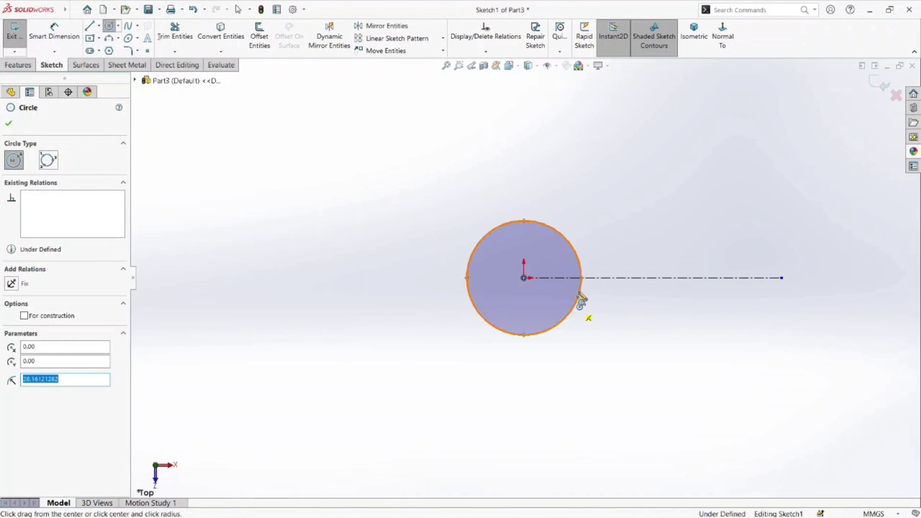
{"action": "left_click", "coordinate": [781, 278]}
{"action": "left_click", "coordinate": [805, 293]}
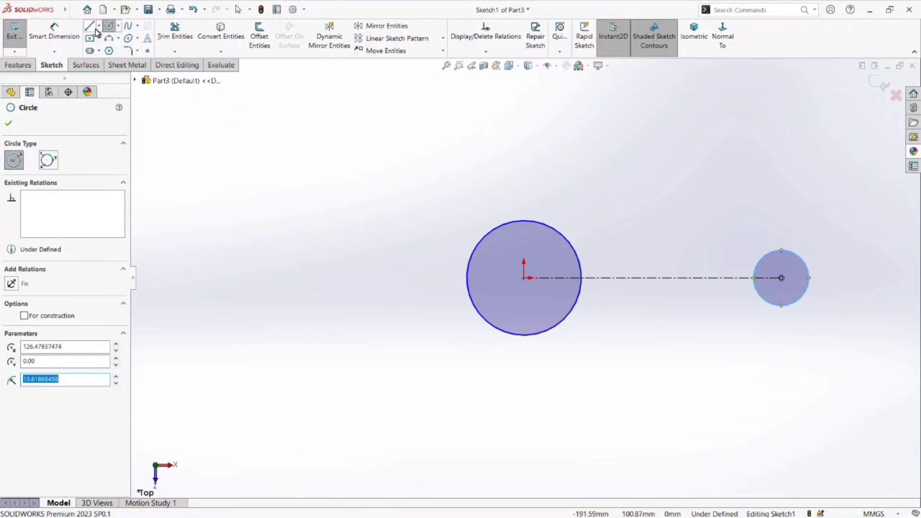
- Draw a horizontal line about 87 mm long just above the centerline, connecting the two circles
{"action": "key", "text": "l"}
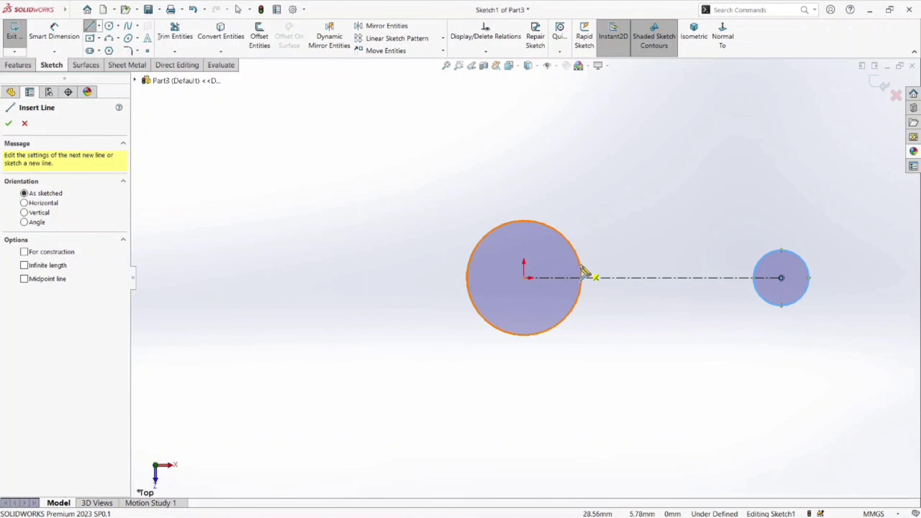
{"action": "left_click", "coordinate": [580, 264]}
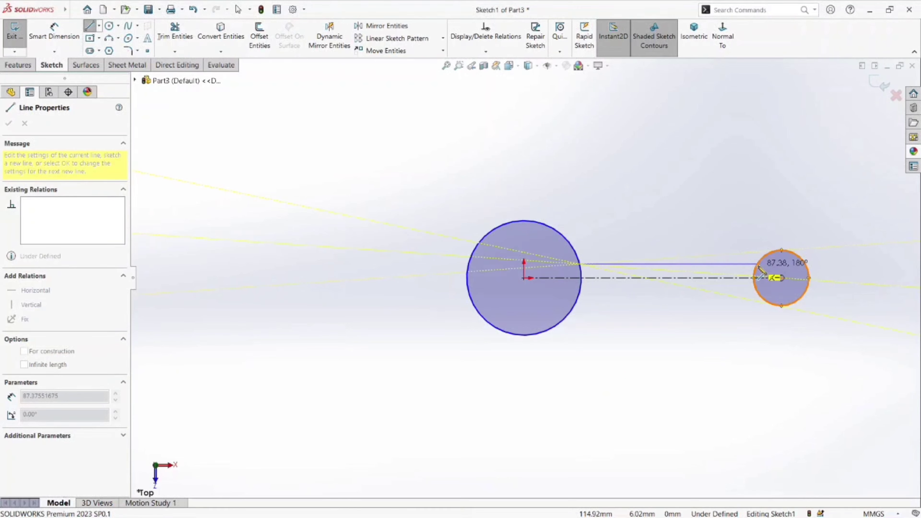
{"action": "left_click", "coordinate": [758, 264]}
{"action": "right_click", "coordinate": [756, 221]}
{"action": "left_click", "coordinate": [776, 232]}
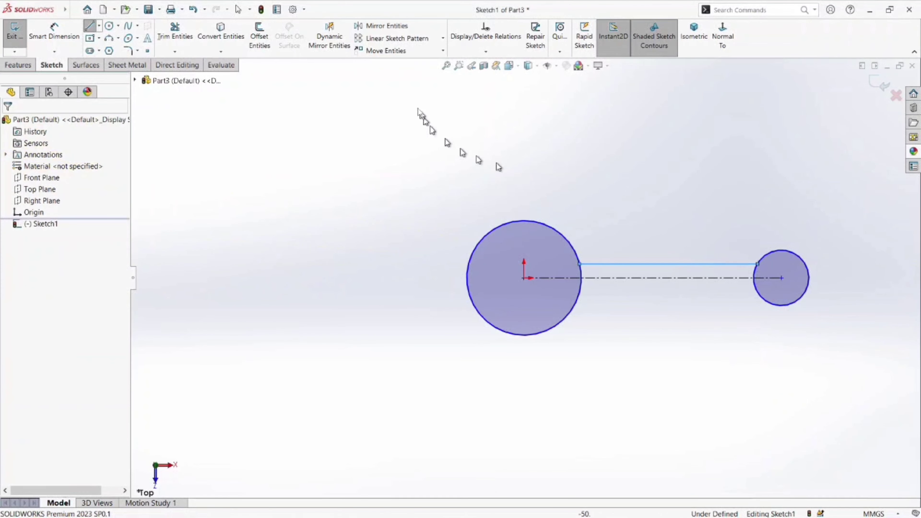
- Mirror the horizontal connecting line about the construction centerline, keeping the original
{"action": "left_click", "coordinate": [414, 27]}
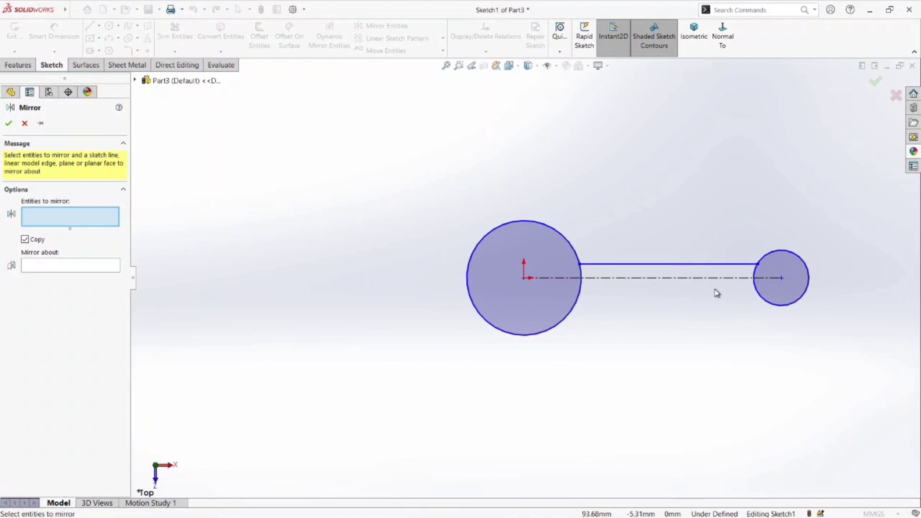
{"action": "left_click_drag", "start_coordinate": [714, 289], "coordinate": [675, 231]}
{"action": "left_click", "coordinate": [87, 275]}
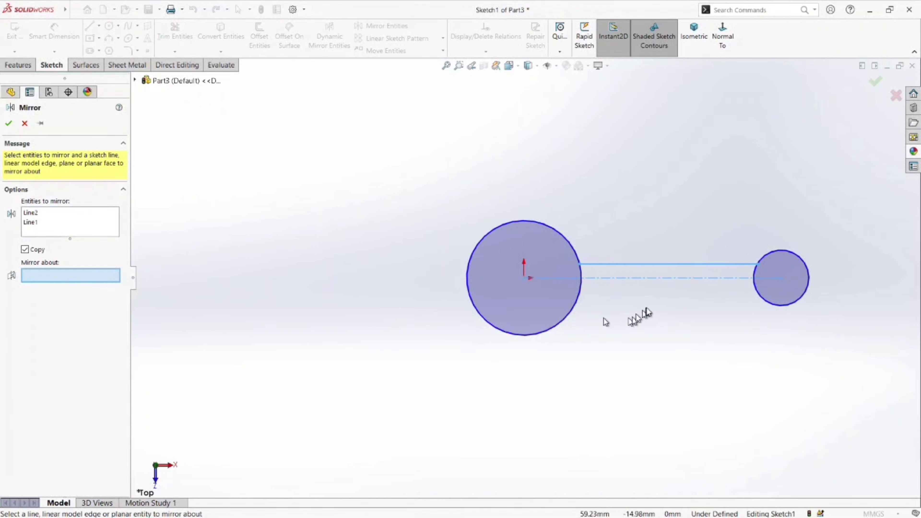
{"action": "left_click", "coordinate": [681, 280]}
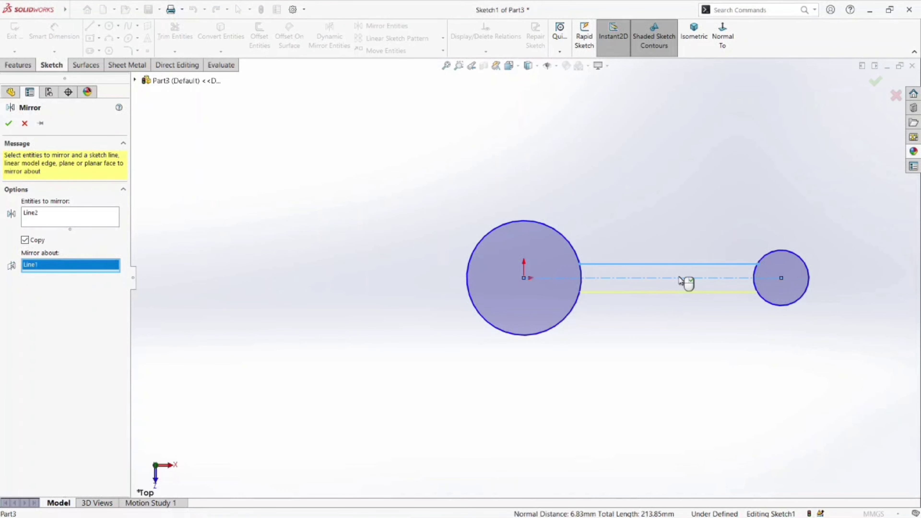
{"action": "left_click", "coordinate": [7, 124]}
- Dimension the circle at the origin with a diameter of 32 mm
{"action": "left_click", "coordinate": [48, 37]}
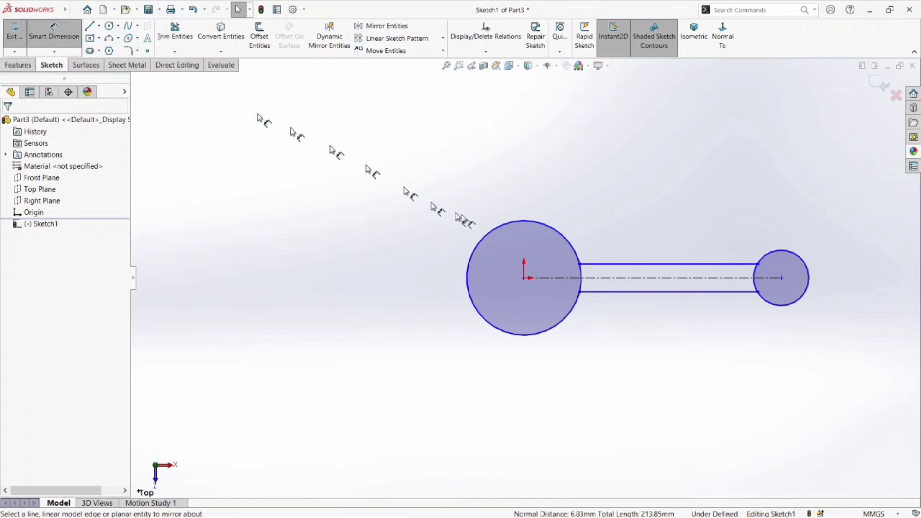
{"action": "left_click", "coordinate": [484, 238]}
{"action": "left_click", "coordinate": [381, 252]}
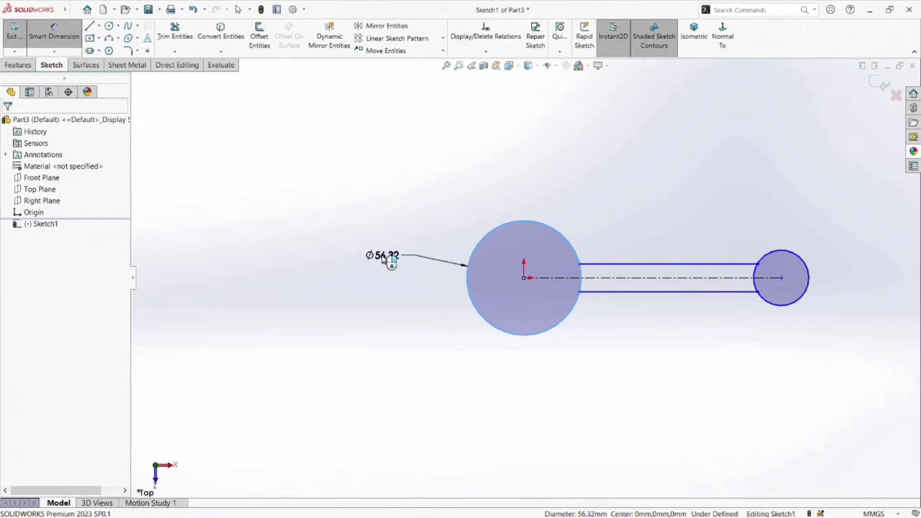
{"action": "type", "text": "32"}
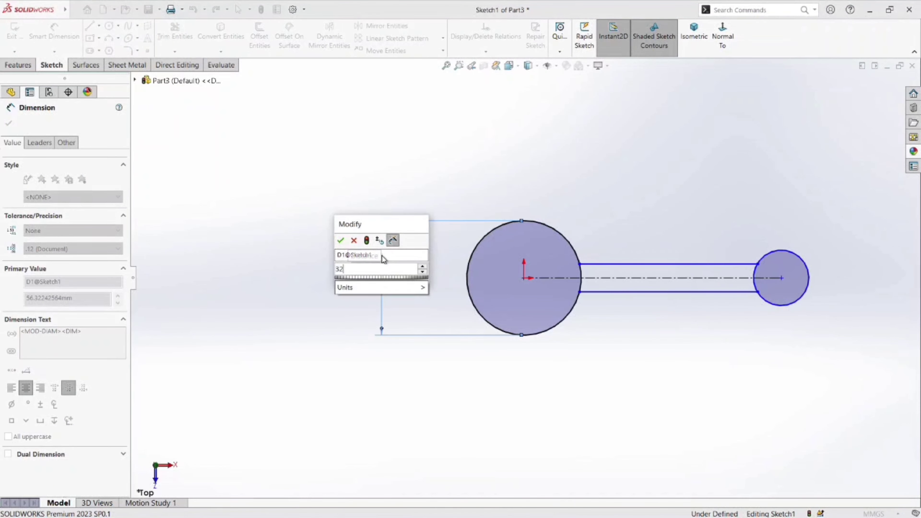
{"action": "key", "text": "Return"}
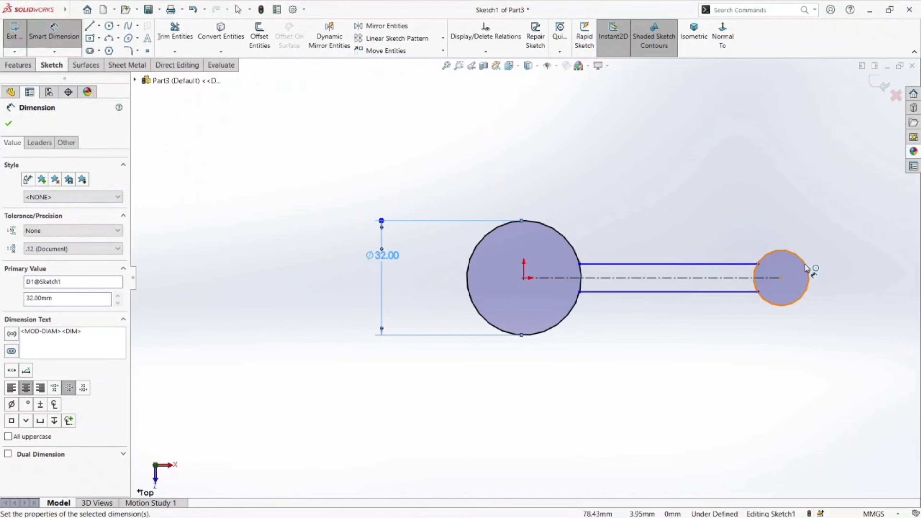
- Dimension the circle at the centerline's far end with a diameter of 29 mm
{"action": "left_click", "coordinate": [808, 270]}
{"action": "left_click", "coordinate": [849, 276]}
{"action": "left_click", "coordinate": [849, 276]}
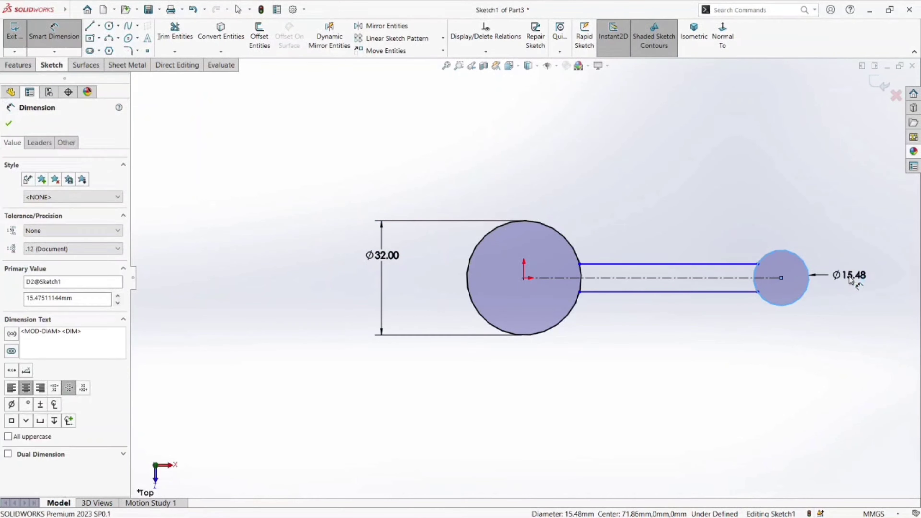
{"action": "type", "text": "29"}
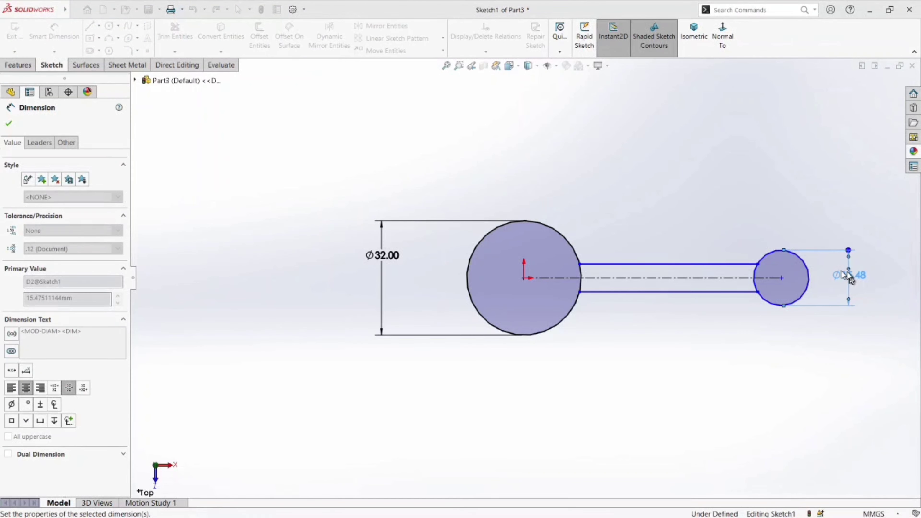
{"action": "key", "text": "Return"}
- Dimension the centerline between the two circle centers to a length of 110 mm
{"action": "left_click", "coordinate": [625, 279]}
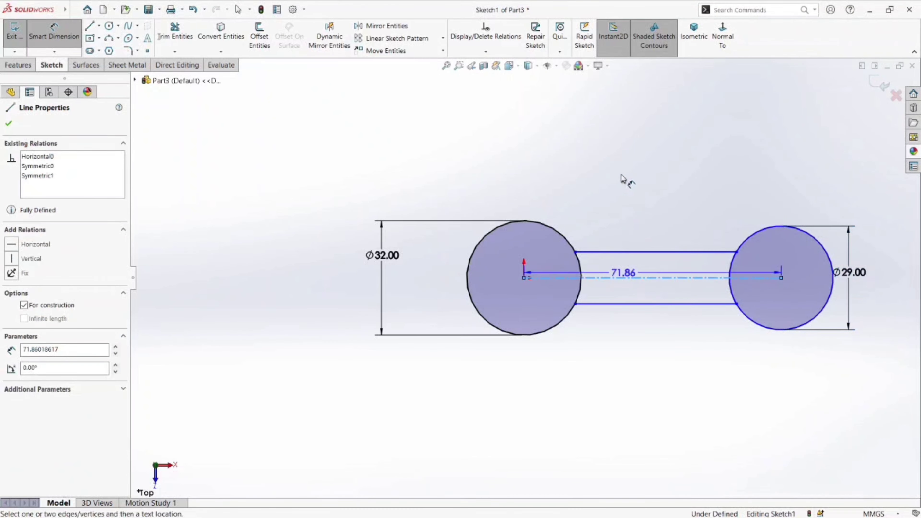
{"action": "left_click", "coordinate": [640, 173]}
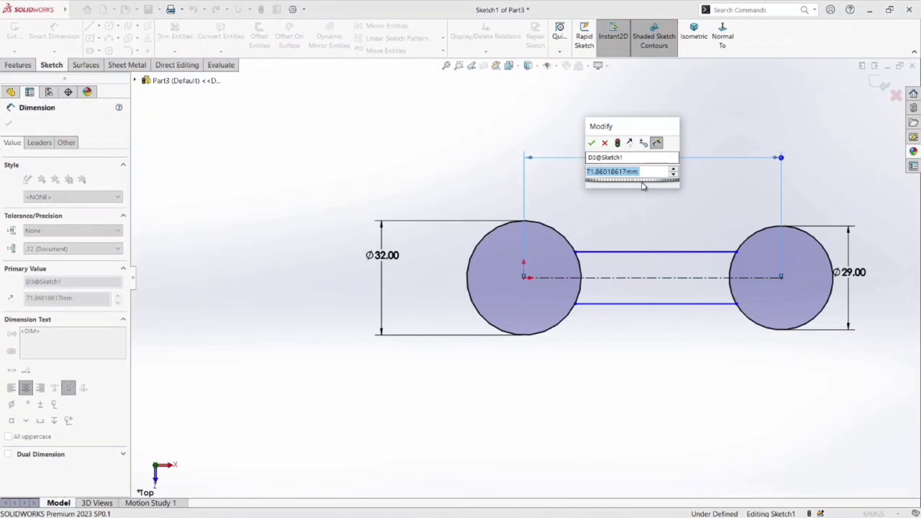
{"action": "type", "text": "80"}
{"action": "key", "text": "Return"}
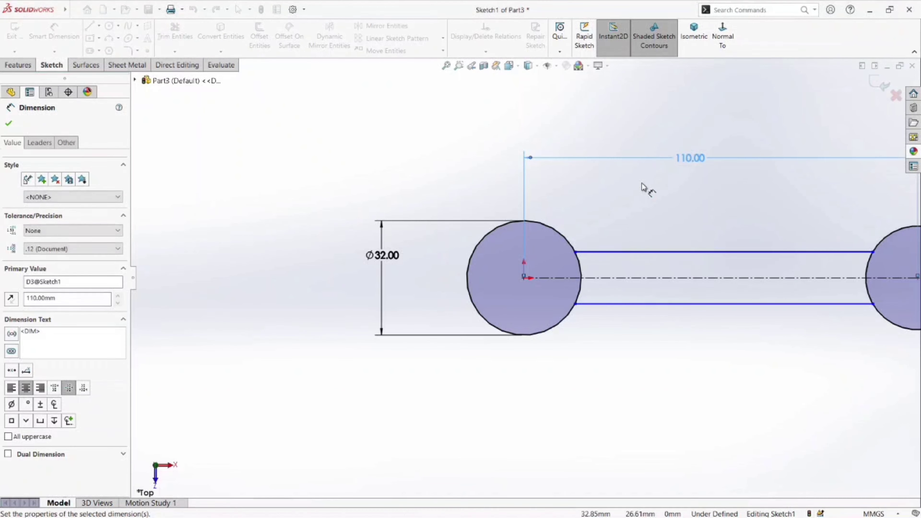
{"action": "scroll", "coordinate": [716, 214], "scroll_direction": "up", "scroll_amount": 3}
{"action": "scroll", "coordinate": [730, 230], "scroll_direction": "down", "scroll_amount": 2}
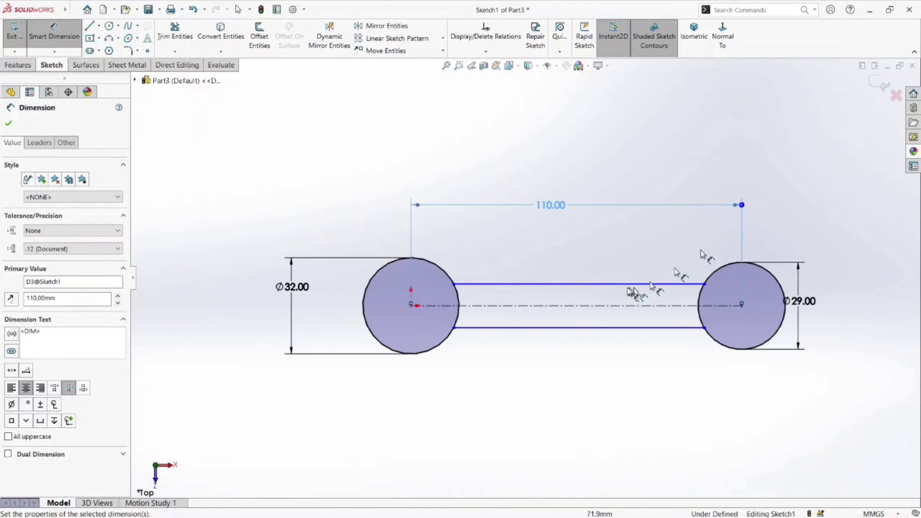
- Dimension the distance between the two parallel handle lines as 11 mm and finish dimensioning
{"action": "left_click", "coordinate": [613, 285]}
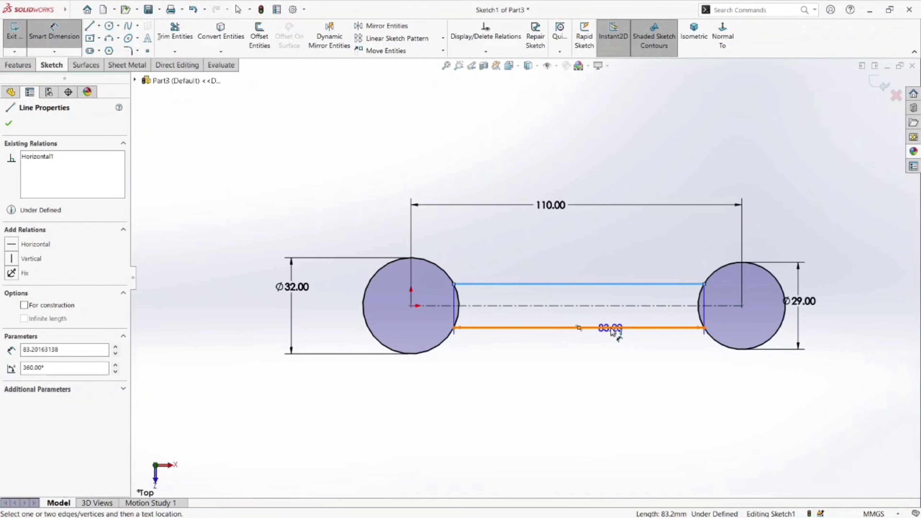
{"action": "left_click", "coordinate": [612, 328]}
{"action": "left_click", "coordinate": [604, 260]}
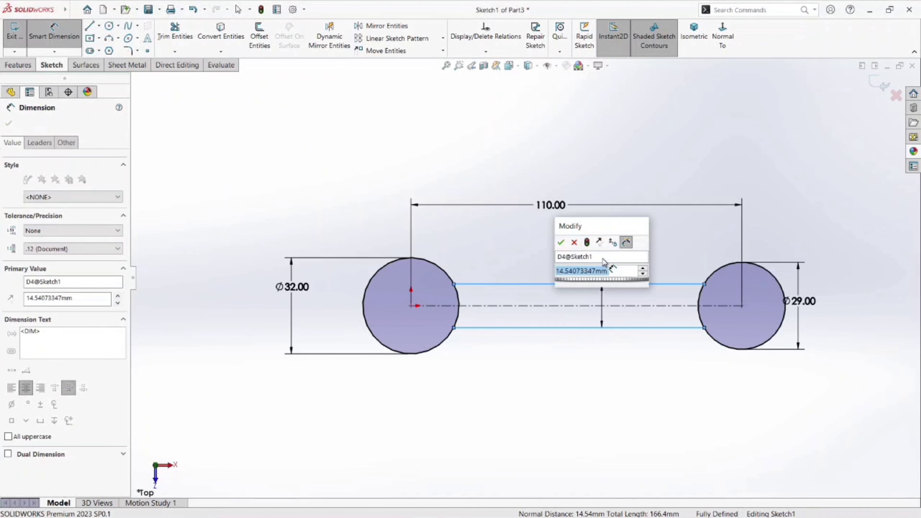
{"action": "type", "text": "11"}
{"action": "key", "text": "Return"}
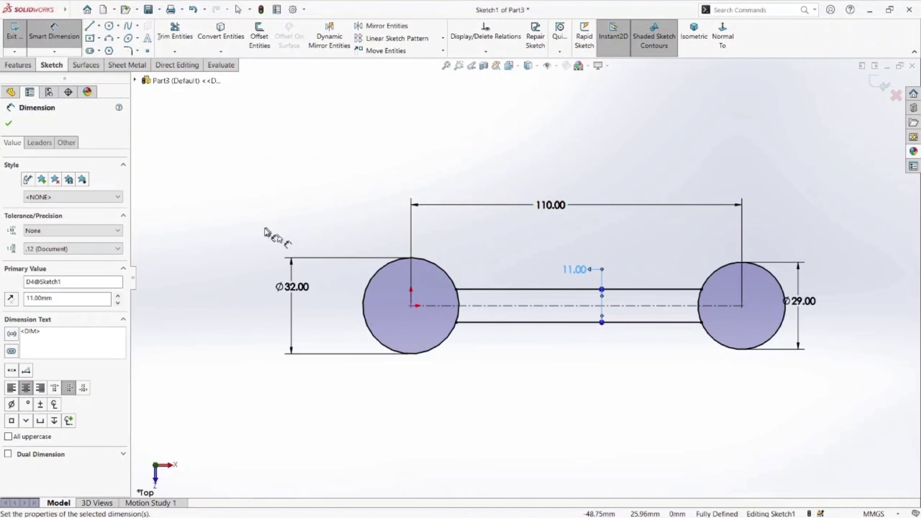
{"action": "left_click", "coordinate": [8, 126]}
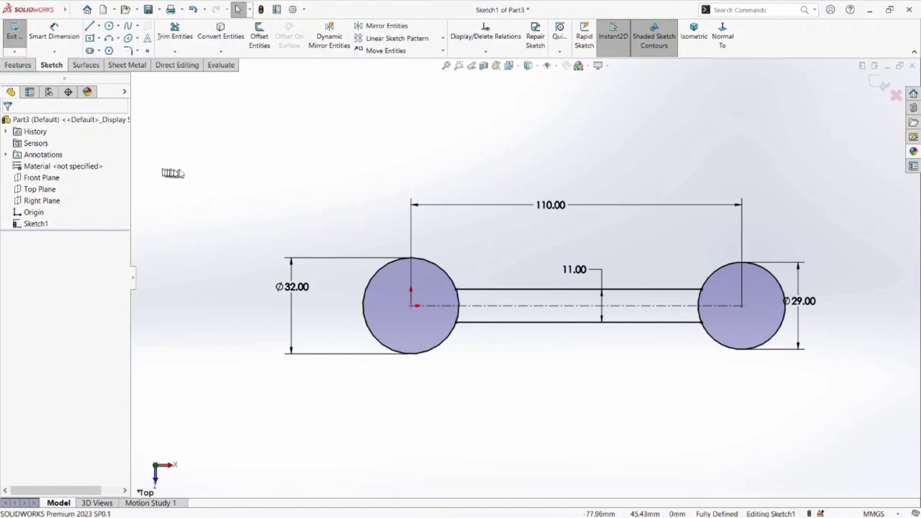
- Sketch a 3-point arc of about 16 mm radius inside the 32 mm circle, bulging toward the handle
{"action": "left_click", "coordinate": [114, 40]}
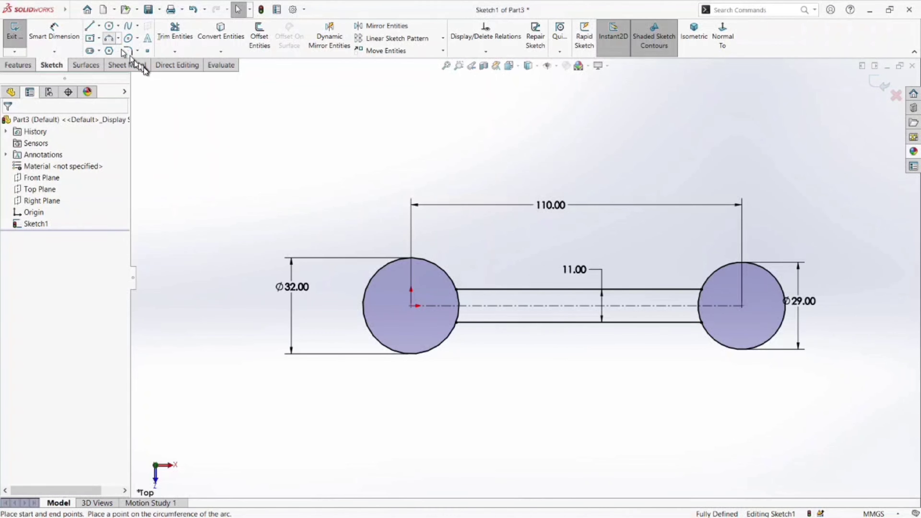
{"action": "left_click", "coordinate": [419, 290]}
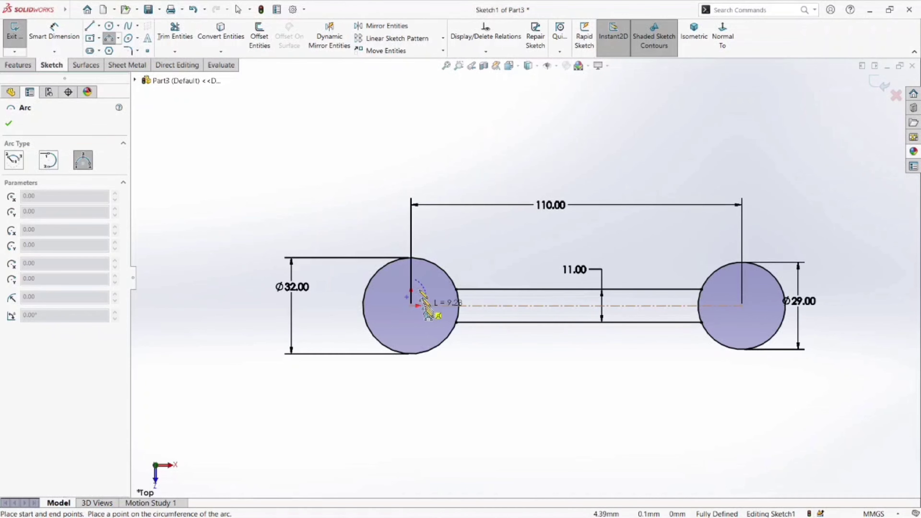
{"action": "left_click", "coordinate": [431, 327]}
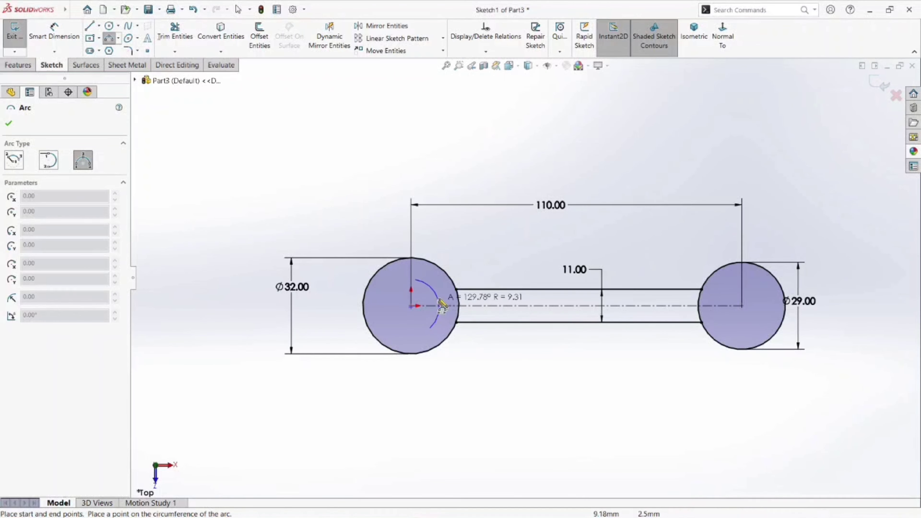
{"action": "left_click", "coordinate": [434, 309]}
{"action": "right_click", "coordinate": [435, 242]}
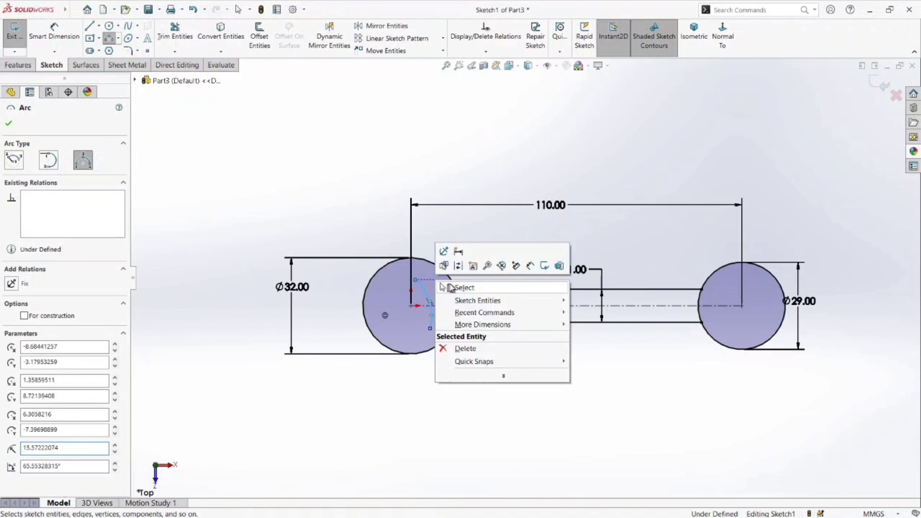
{"action": "left_click", "coordinate": [451, 288]}
{"action": "right_click_drag", "start_coordinate": [459, 236], "coordinate": [437, 249]}
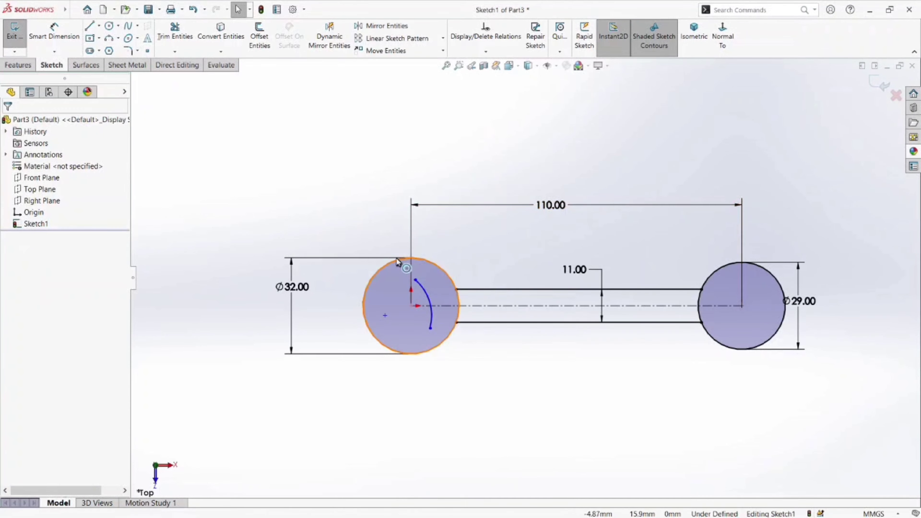
- Sketch a line about 19 mm long from the arc's upper endpoint to the far side of the 32 mm circle
{"action": "key", "text": "l"}
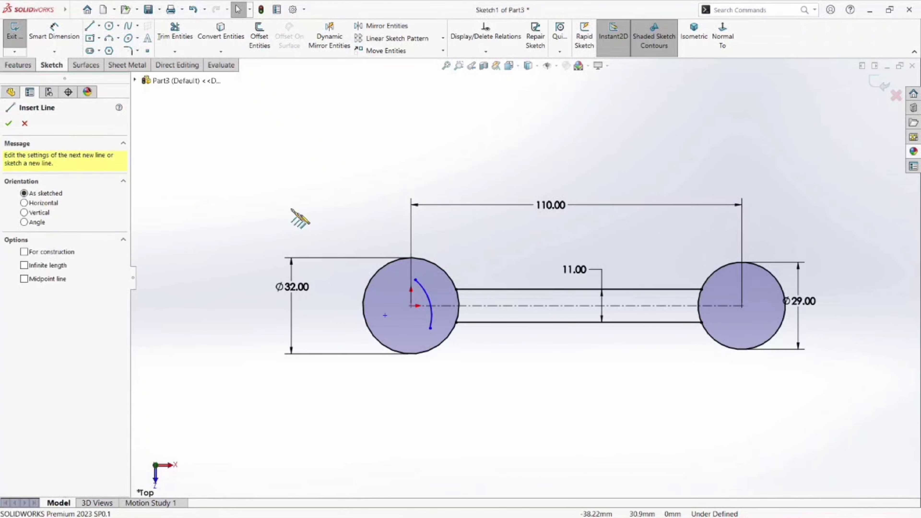
{"action": "left_click", "coordinate": [415, 280]}
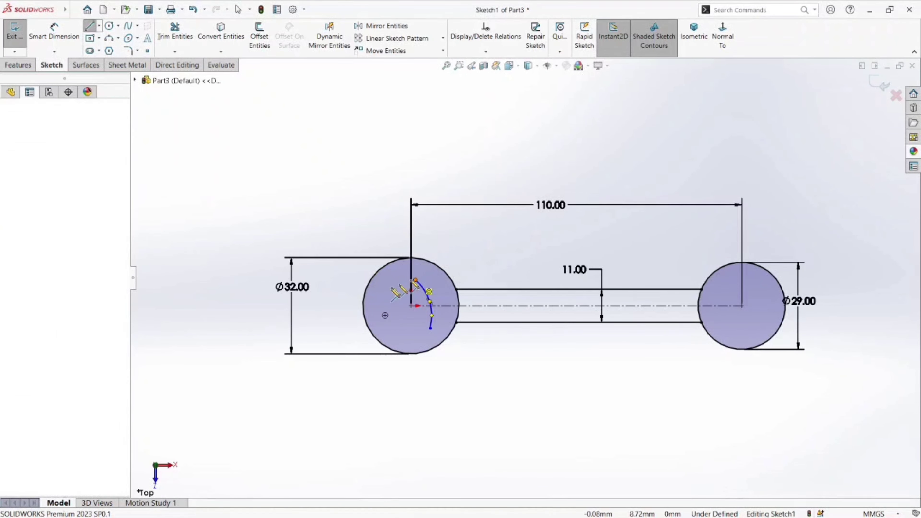
{"action": "left_click", "coordinate": [363, 301]}
{"action": "right_click", "coordinate": [367, 215]}
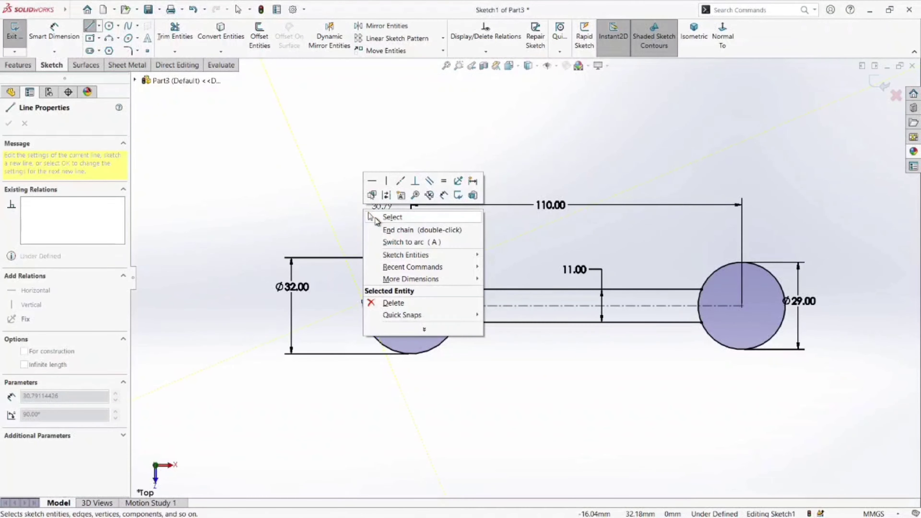
{"action": "left_click", "coordinate": [383, 216]}
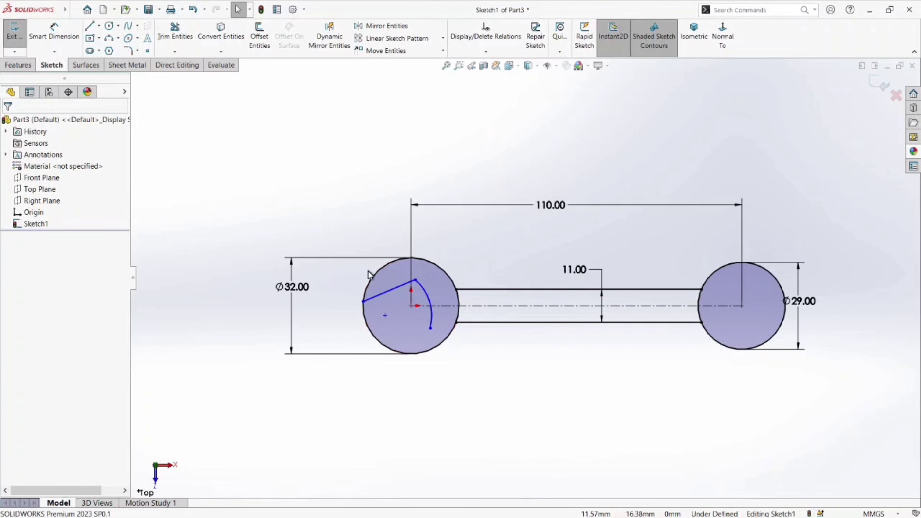
- Sketch a line about 16 mm long from the arc's lower endpoint to the 32 mm circle, on the side away from the handle
{"action": "key", "text": "l"}
{"action": "left_click", "coordinate": [431, 328]}
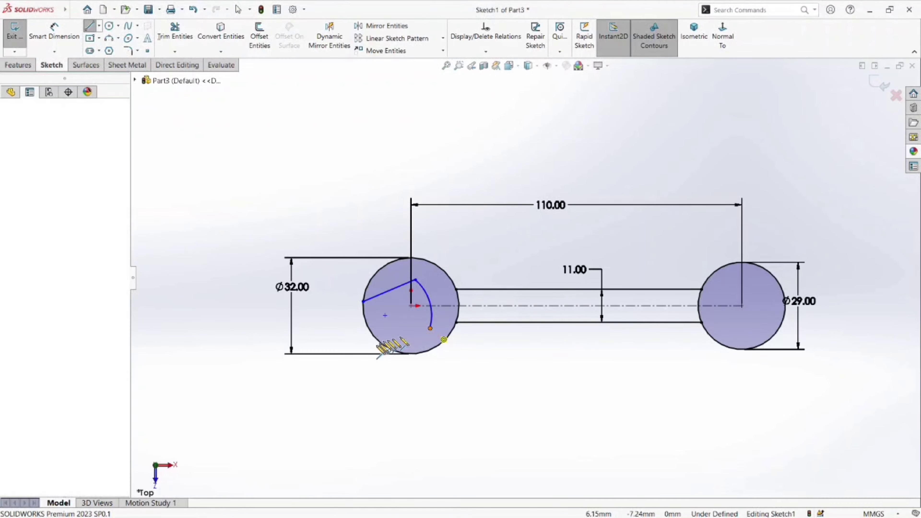
{"action": "left_click", "coordinate": [386, 346]}
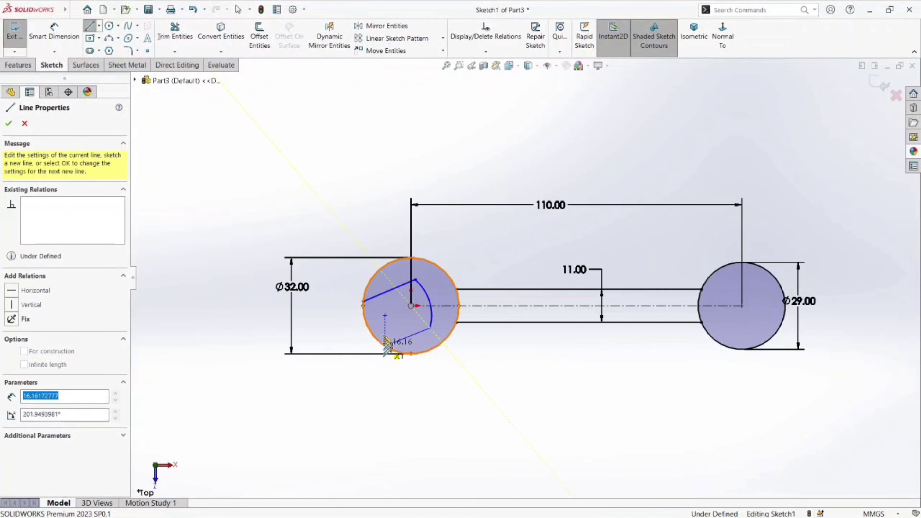
{"action": "right_click", "coordinate": [394, 242]}
{"action": "left_click", "coordinate": [395, 258]}
{"action": "key", "text": "Escape"}
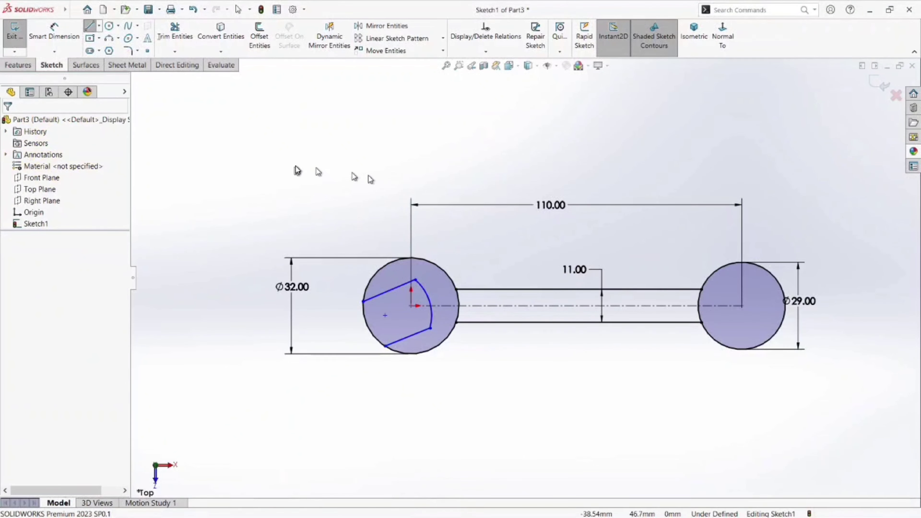
- Draw a centerline about 17 mm long connecting the two endpoints of the jaw arc
{"action": "left_click", "coordinate": [99, 25]}
{"action": "left_click", "coordinate": [110, 46]}
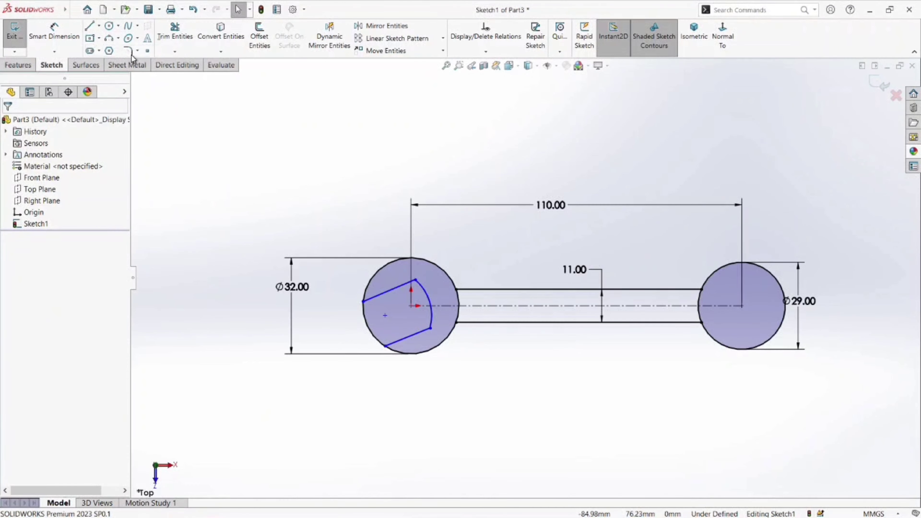
{"action": "left_click", "coordinate": [416, 280]}
{"action": "left_click", "coordinate": [431, 329]}
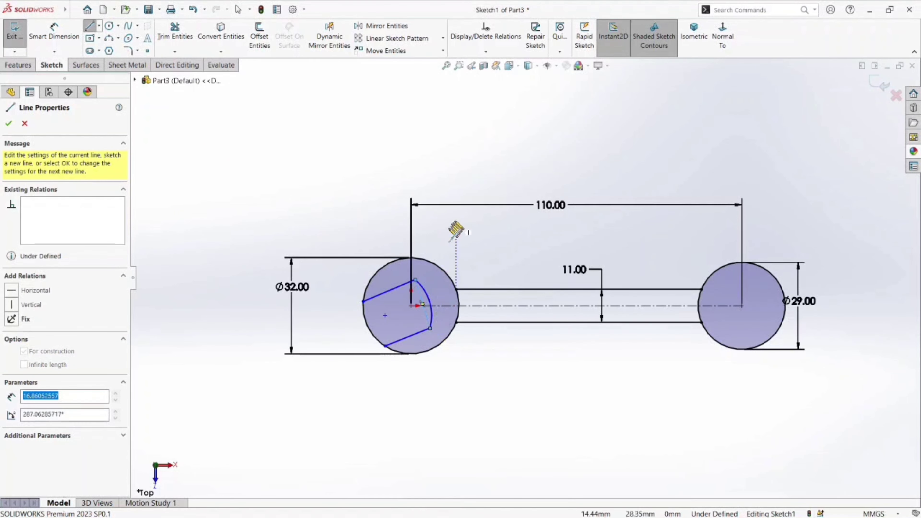
{"action": "right_click", "coordinate": [457, 223]}
{"action": "left_click", "coordinate": [482, 229]}
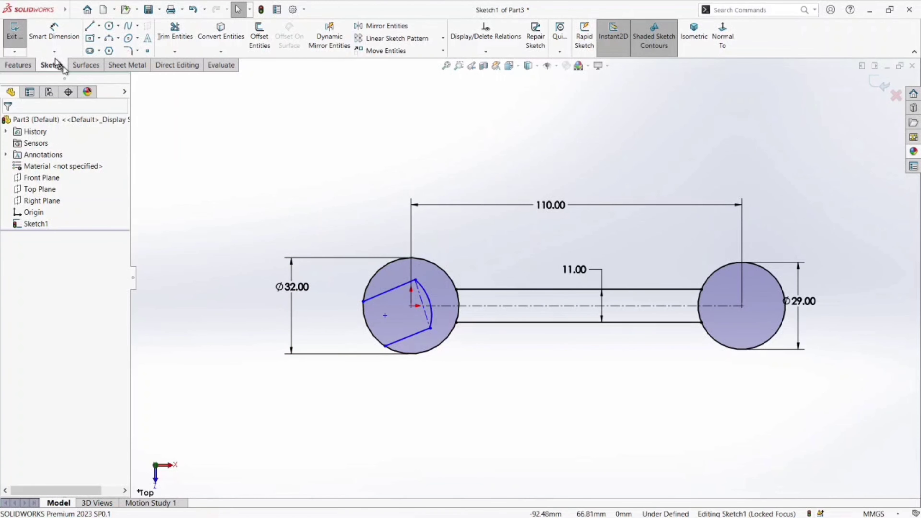
- Make the centerline across the arc endpoints perpendicular to the upper jaw line
{"action": "left_click", "coordinate": [55, 34]}
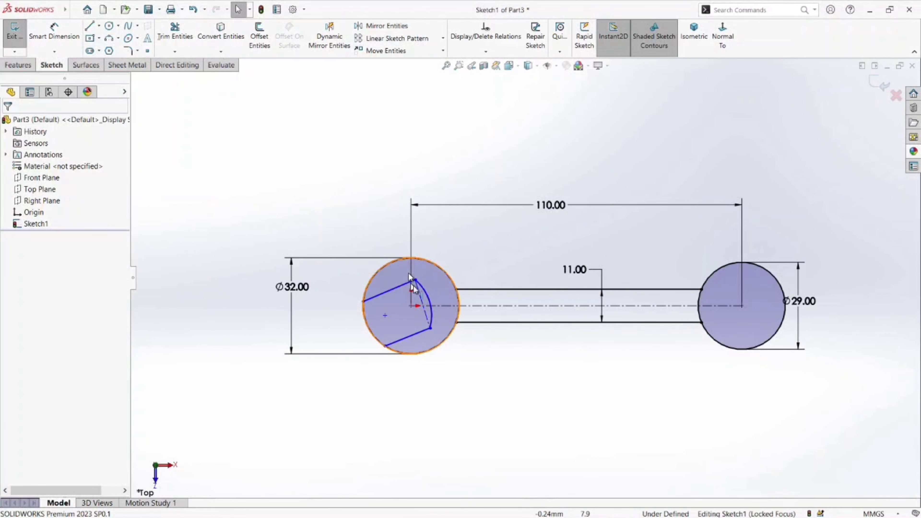
{"action": "left_click", "coordinate": [422, 298]}
{"action": "left_click", "coordinate": [388, 292], "text": "ctrl"}
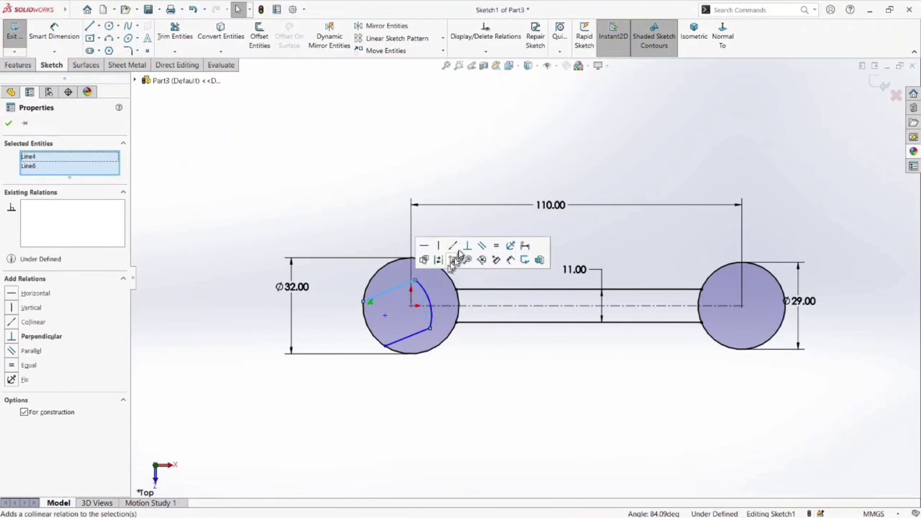
{"action": "left_click", "coordinate": [469, 247]}
{"action": "left_click", "coordinate": [382, 197]}
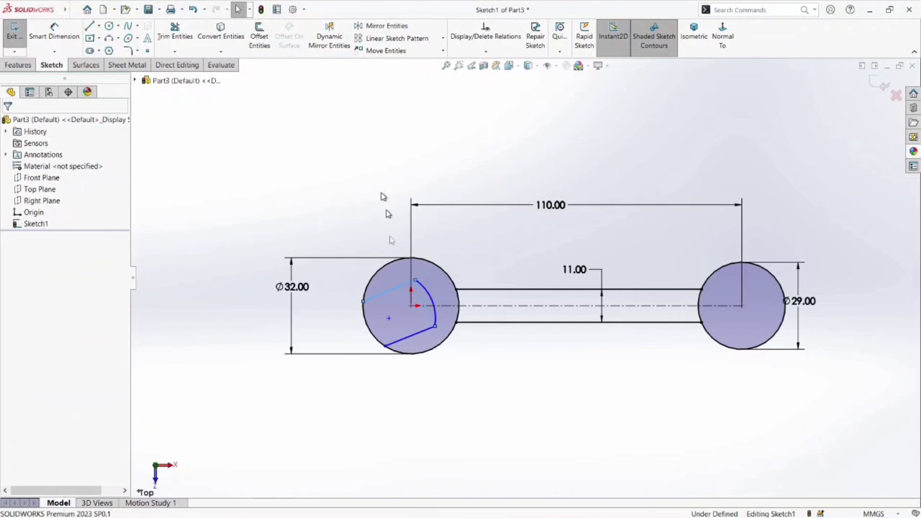
- Add parallel and equal relations between the upper and lower jaw lines in the 32 mm circle
{"action": "left_click", "coordinate": [400, 291]}
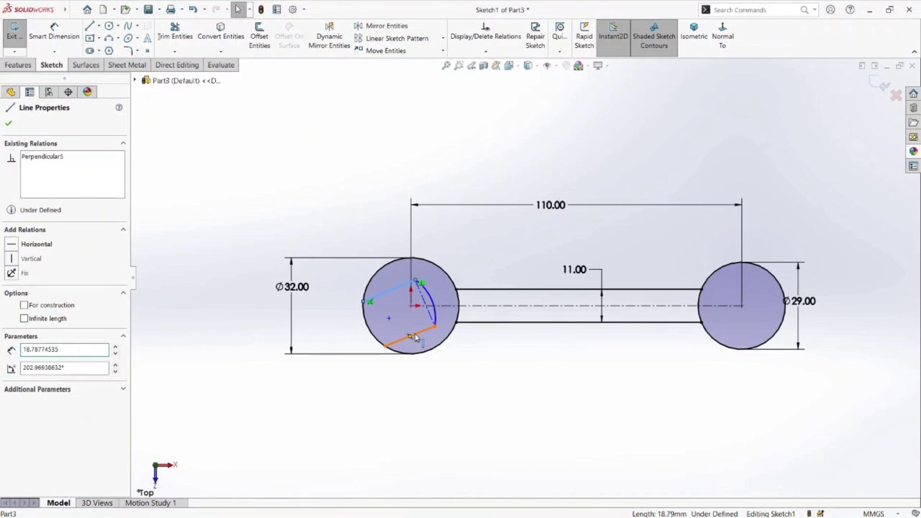
{"action": "left_click", "coordinate": [416, 337], "text": "ctrl"}
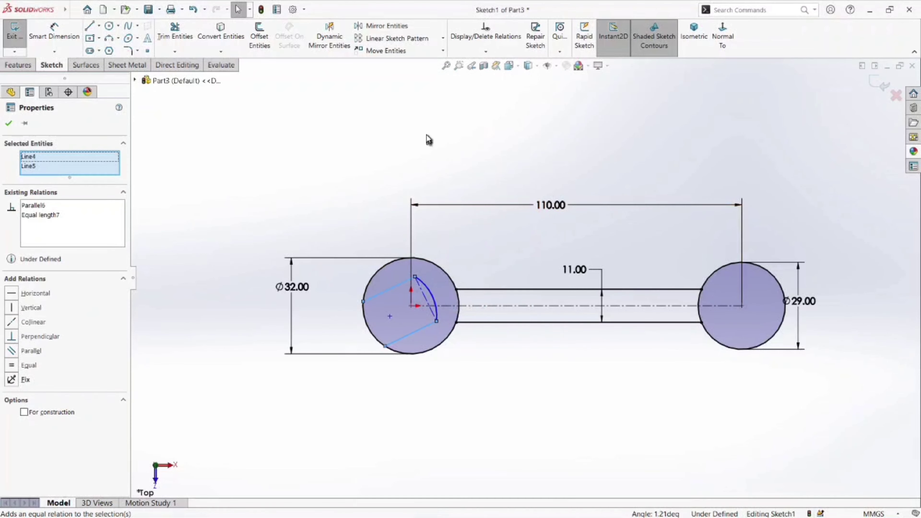
{"action": "left_click", "coordinate": [428, 147]}
- Dimension the distance between the two parallel jaw lines as 17 mm
{"action": "left_click", "coordinate": [71, 36]}
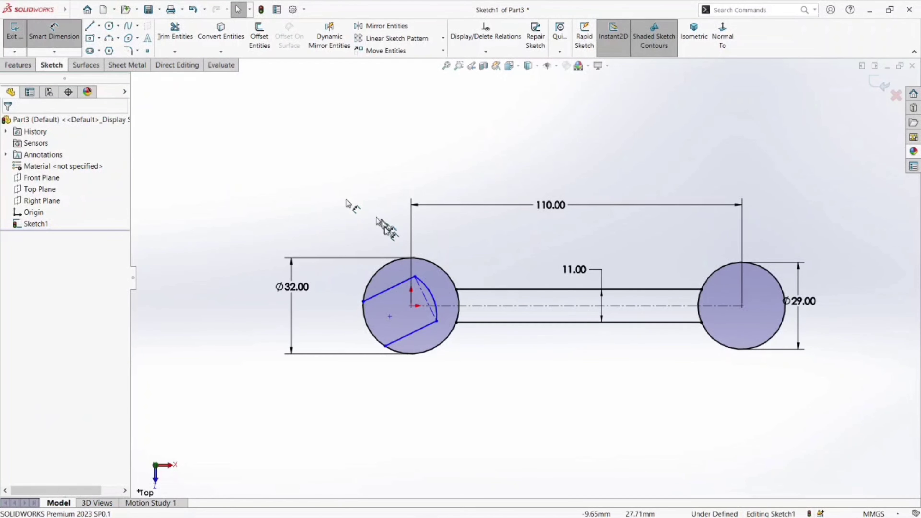
{"action": "left_click", "coordinate": [402, 289]}
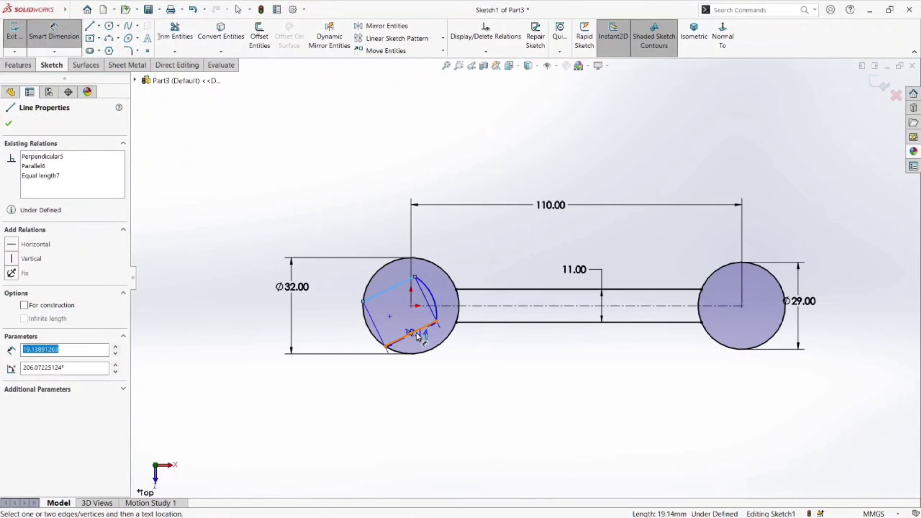
{"action": "left_click", "coordinate": [418, 336]}
{"action": "left_click", "coordinate": [286, 370]}
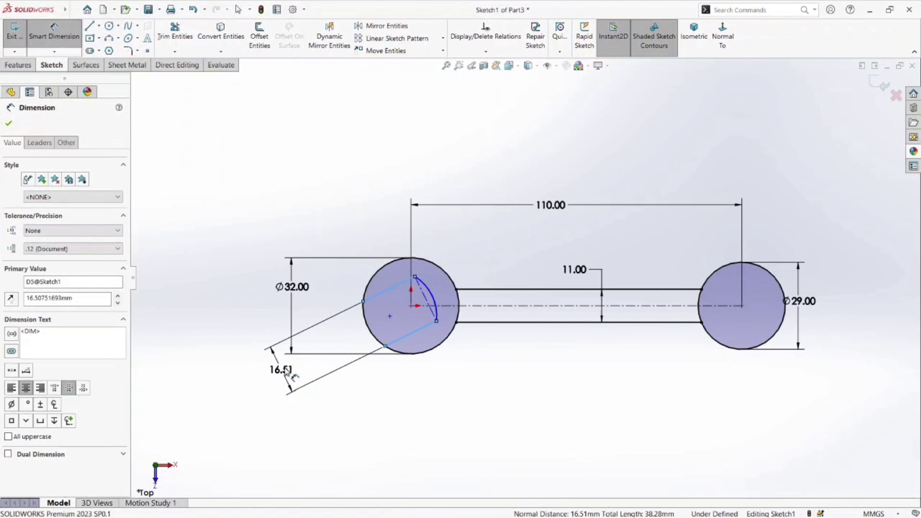
{"action": "type", "text": "17"}
{"action": "key", "text": "Return"}
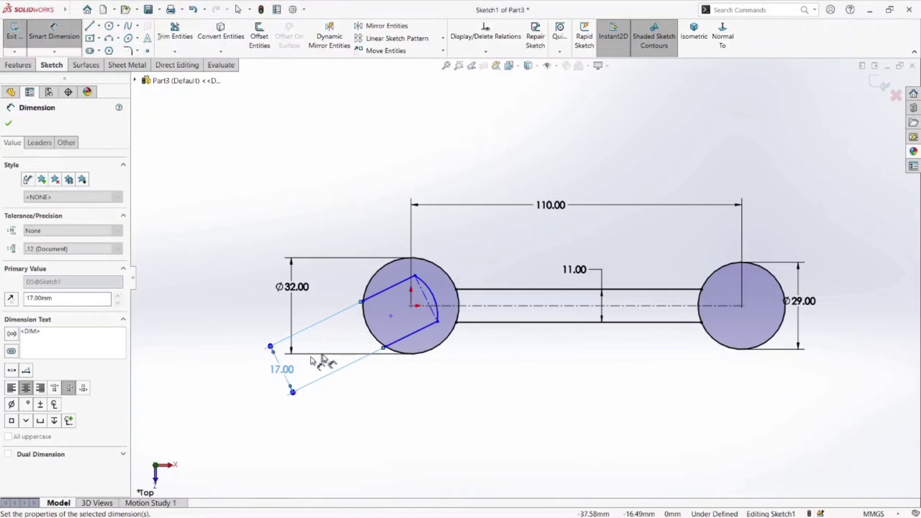
- Dimension the vertical distance between the jaw arc's center point and the origin as 2 mm
{"action": "left_click", "coordinate": [391, 316]}
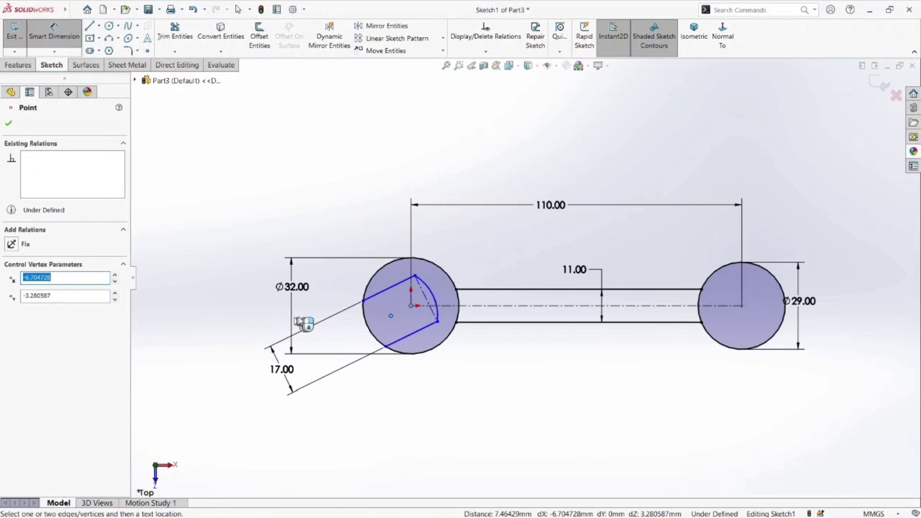
{"action": "left_click", "coordinate": [315, 318]}
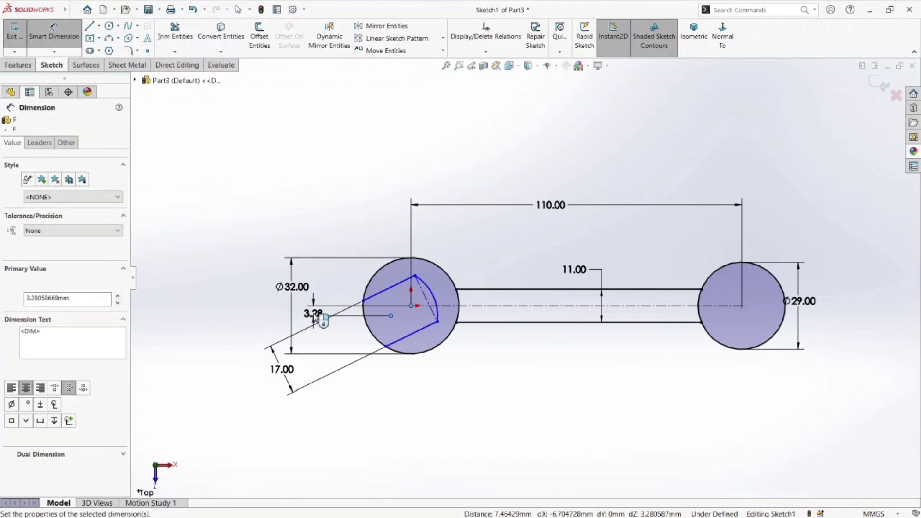
{"action": "type", "text": "2"}
{"action": "key", "text": "Return"}
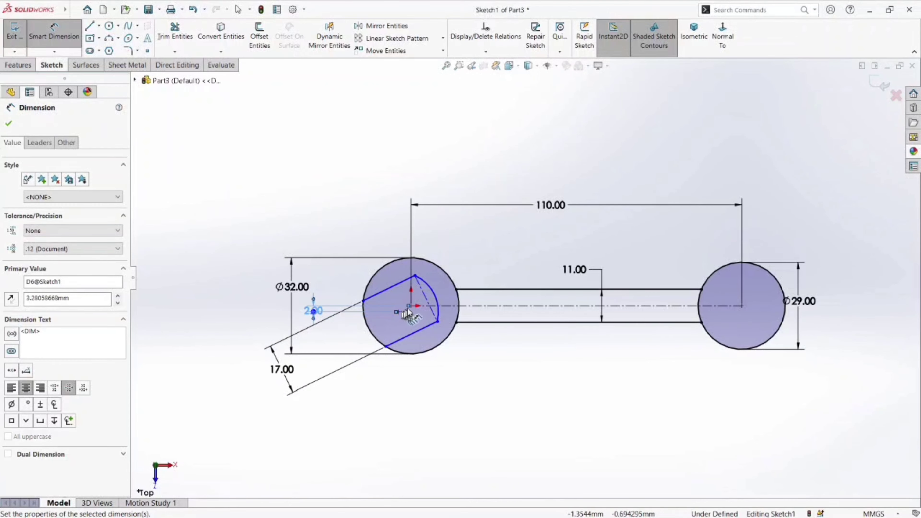
- Dimension the horizontal distance between the origin and the jaw arc's center point as 6 mm
{"action": "left_click", "coordinate": [411, 306]}
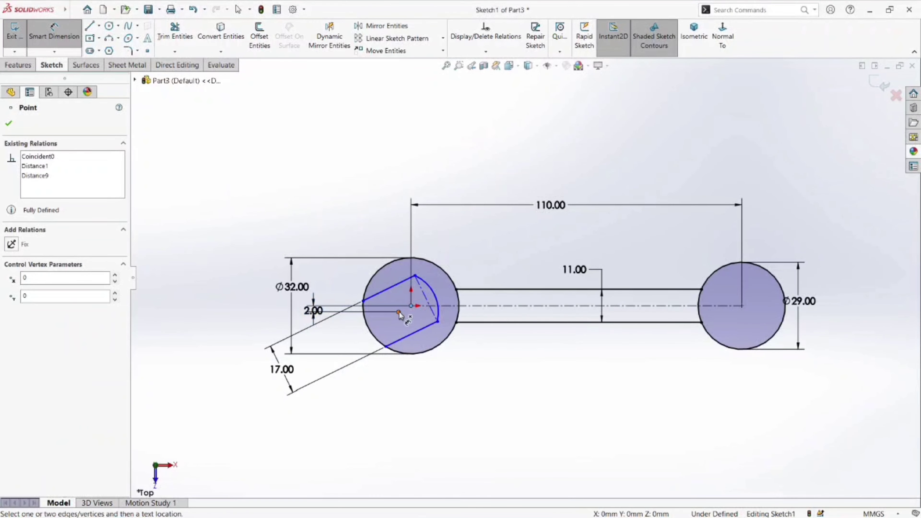
{"action": "left_click", "coordinate": [399, 312]}
{"action": "key", "text": "Escape"}
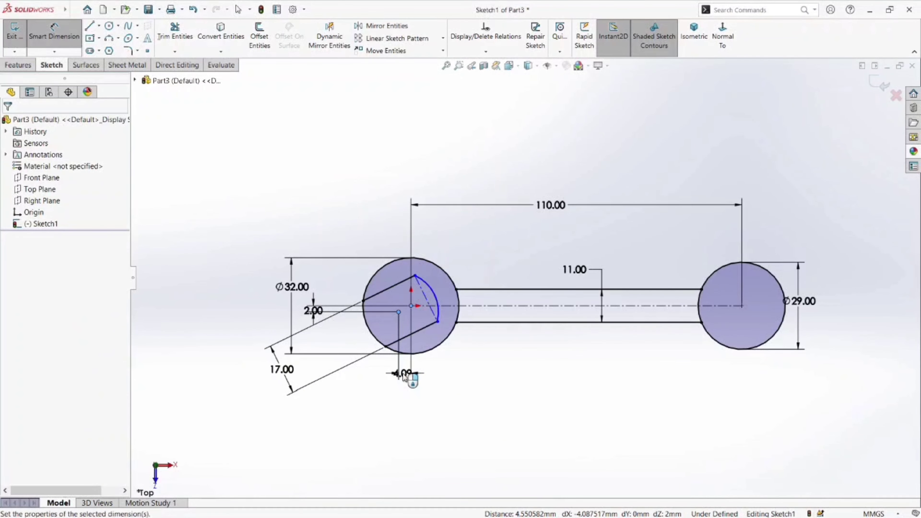
{"action": "left_click", "coordinate": [406, 375]}
{"action": "type", "text": "6"}
{"action": "key", "text": "Return"}
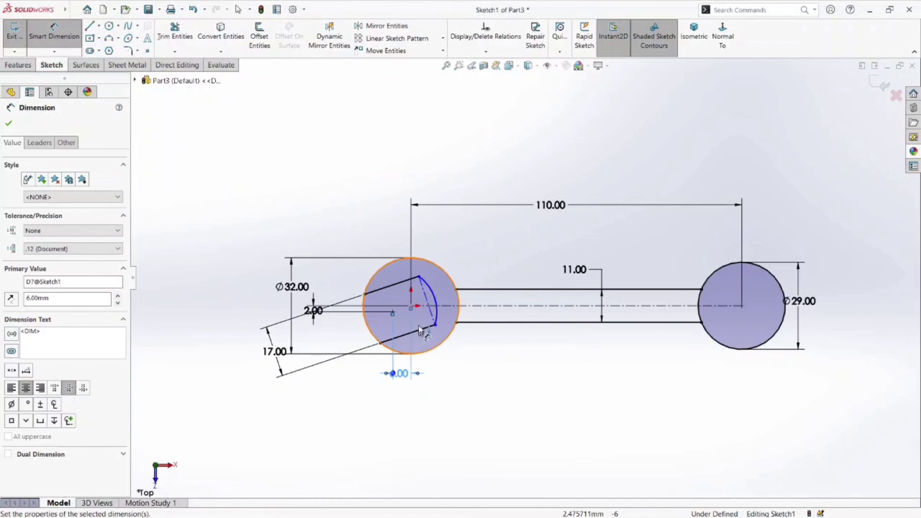
- Dimension the jaw arc with a radius of 13 mm and finish dimensioning
{"action": "left_click", "coordinate": [429, 294]}
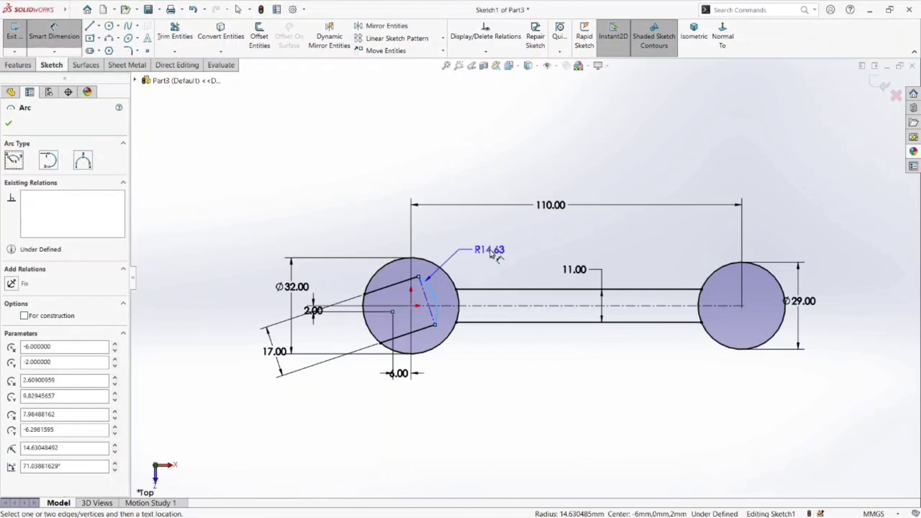
{"action": "left_click", "coordinate": [490, 253]}
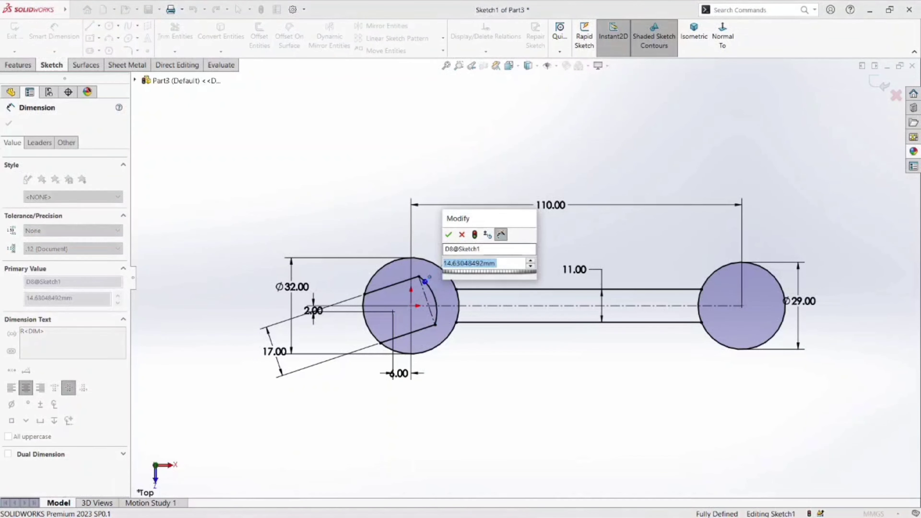
{"action": "type", "text": "13"}
{"action": "key", "text": "Return"}
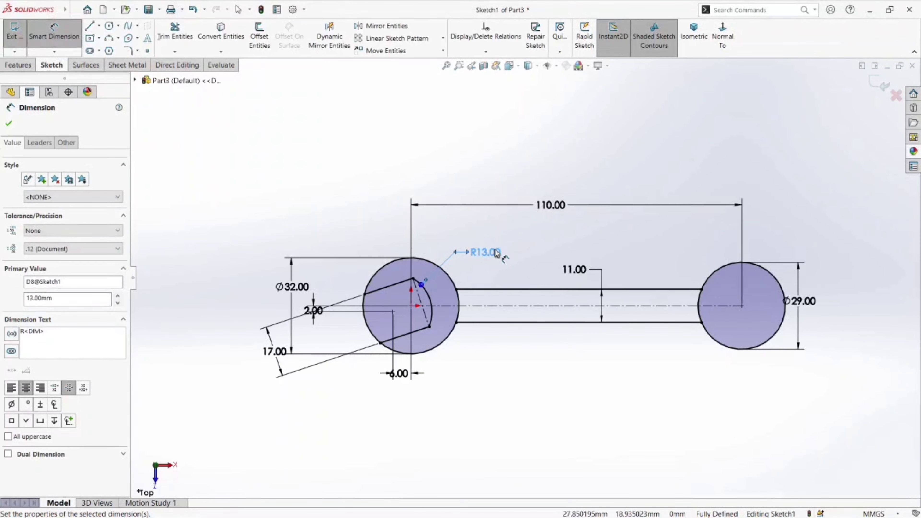
{"action": "left_click", "coordinate": [9, 124]}
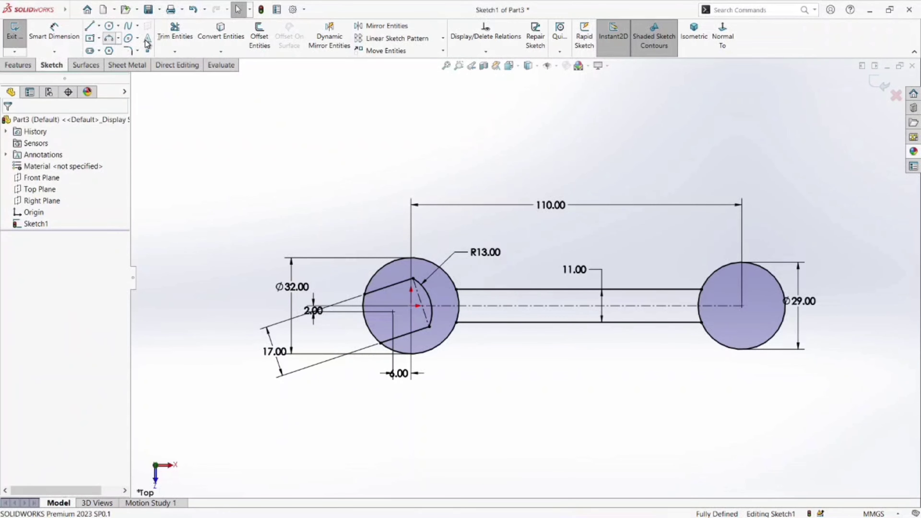
{"action": "left_click", "coordinate": [109, 37]}
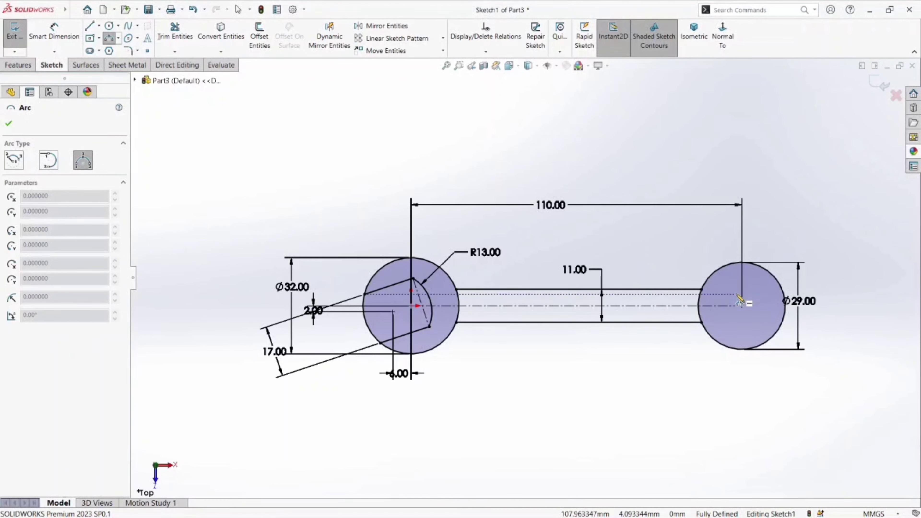
{"action": "left_click", "coordinate": [739, 278]}
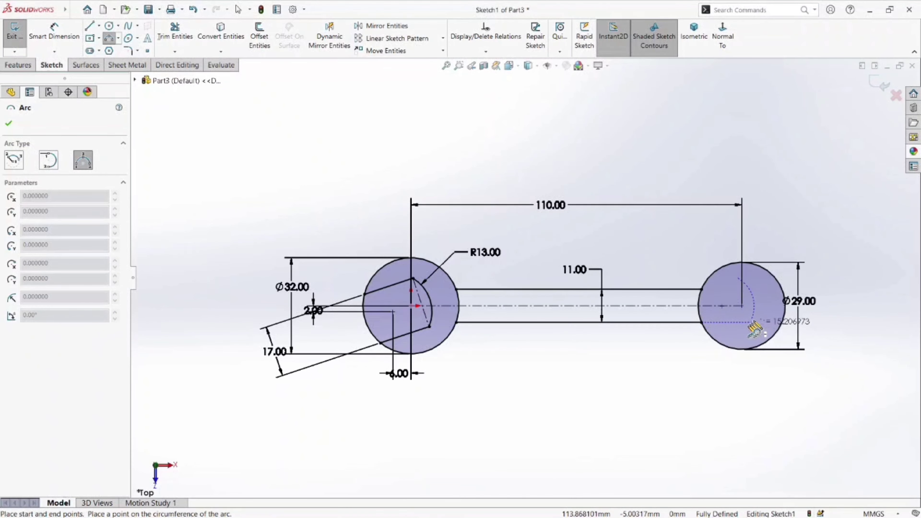
{"action": "left_click", "coordinate": [739, 328]}
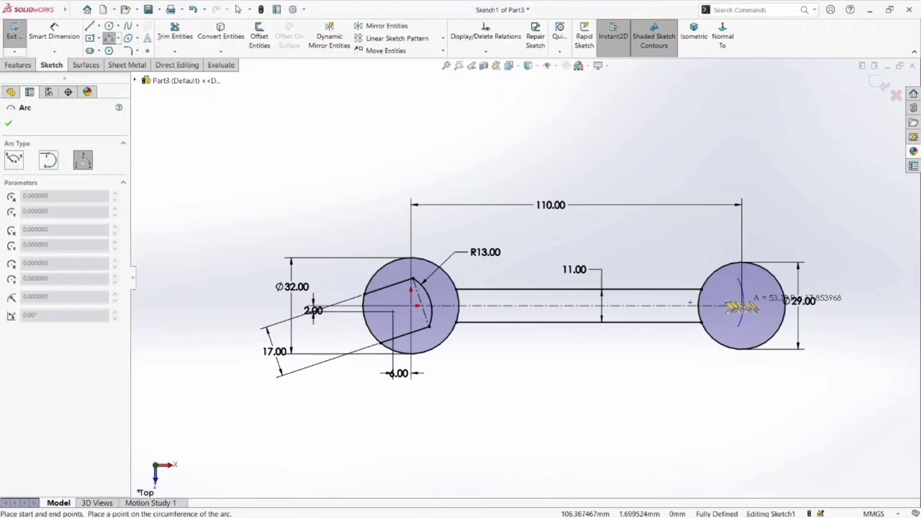
{"action": "right_click", "coordinate": [691, 233]}
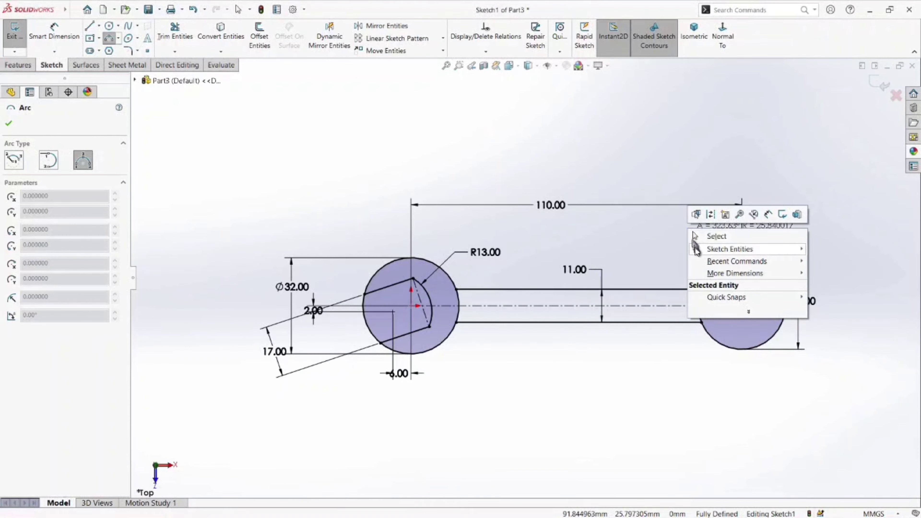
{"action": "left_click", "coordinate": [707, 234]}
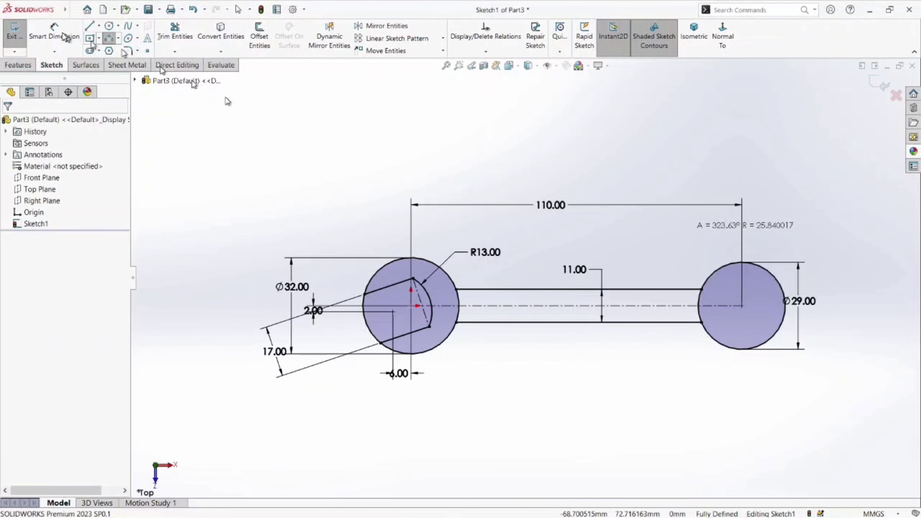
- Sketch a three-point jaw arc of about 8.6 mm radius inside the 29 mm circle, bulging toward the handle
{"action": "left_click", "coordinate": [109, 39]}
{"action": "left_click", "coordinate": [731, 292]}
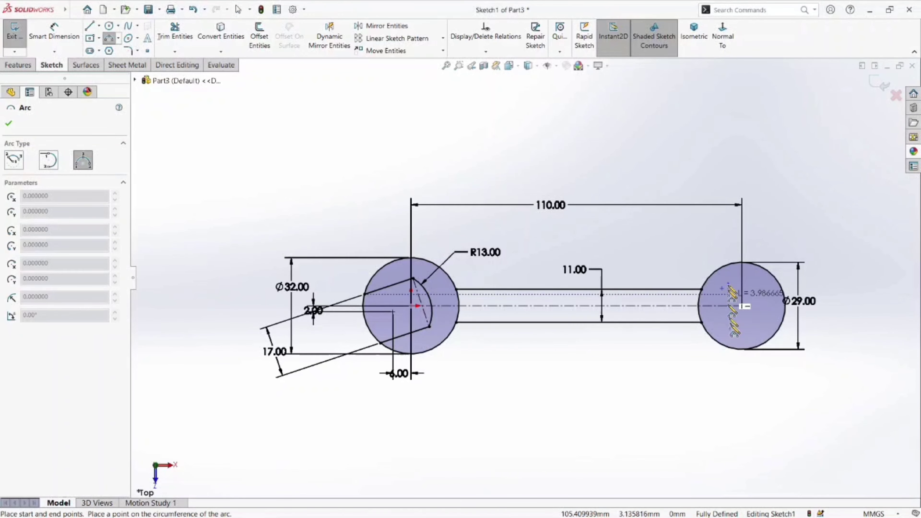
{"action": "left_click", "coordinate": [729, 290]}
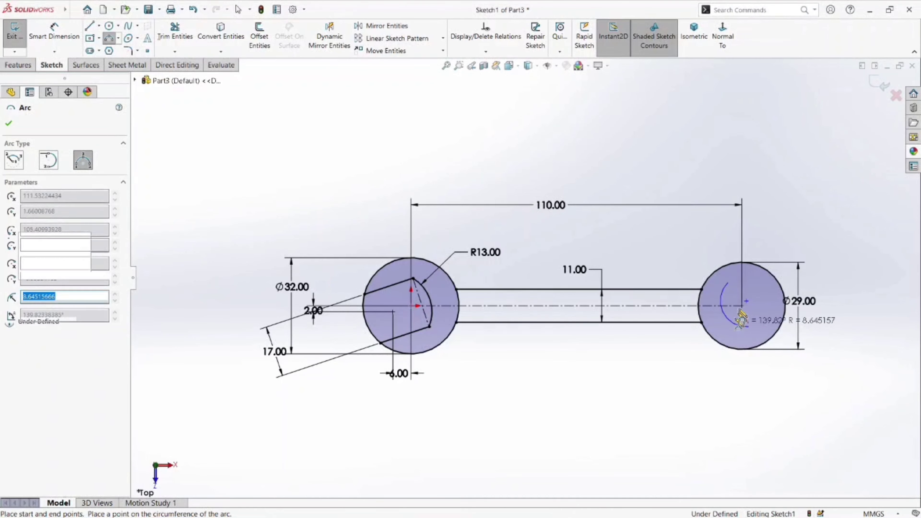
{"action": "left_click", "coordinate": [741, 319]}
{"action": "right_click", "coordinate": [703, 248]}
{"action": "left_click", "coordinate": [720, 253]}
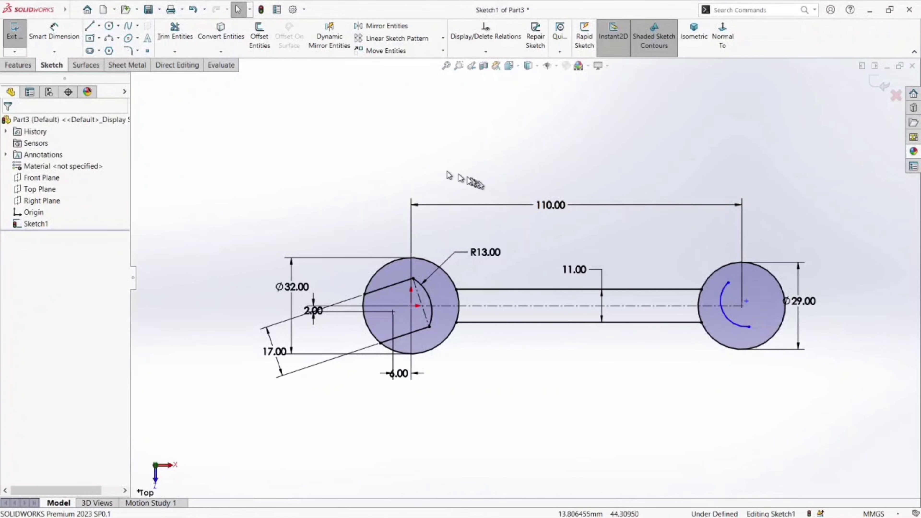
- Draw the upper jaw line from the new arc's upper endpoint out to the 29 mm circle
{"action": "key", "text": "l"}
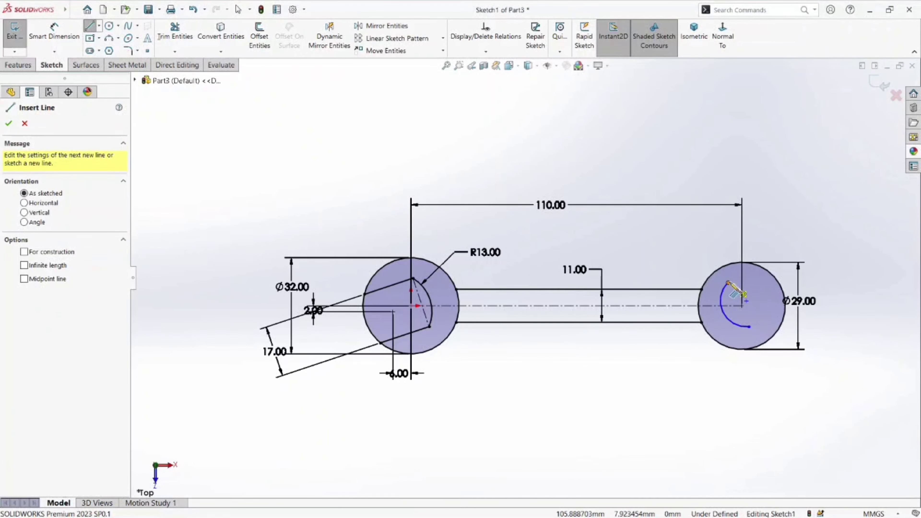
{"action": "left_click", "coordinate": [728, 282]}
{"action": "left_click", "coordinate": [766, 270]}
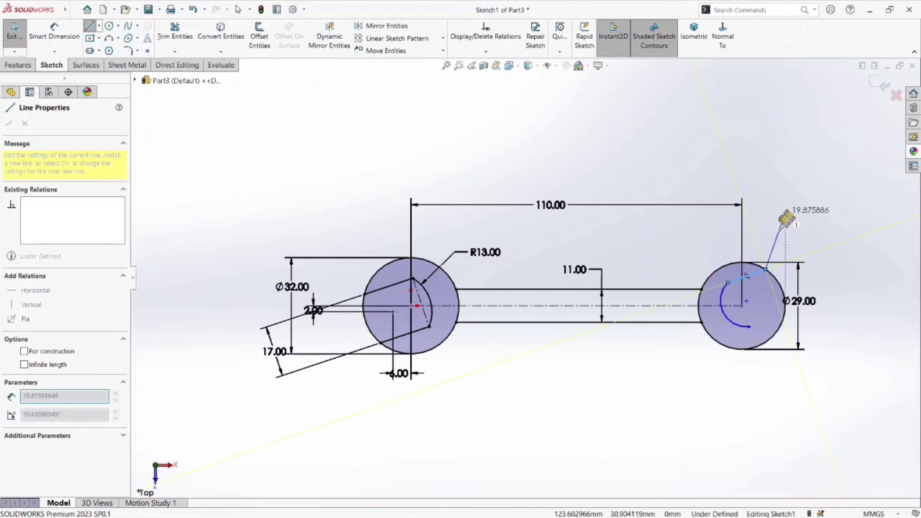
{"action": "right_click", "coordinate": [791, 180]}
{"action": "left_click", "coordinate": [810, 214]}
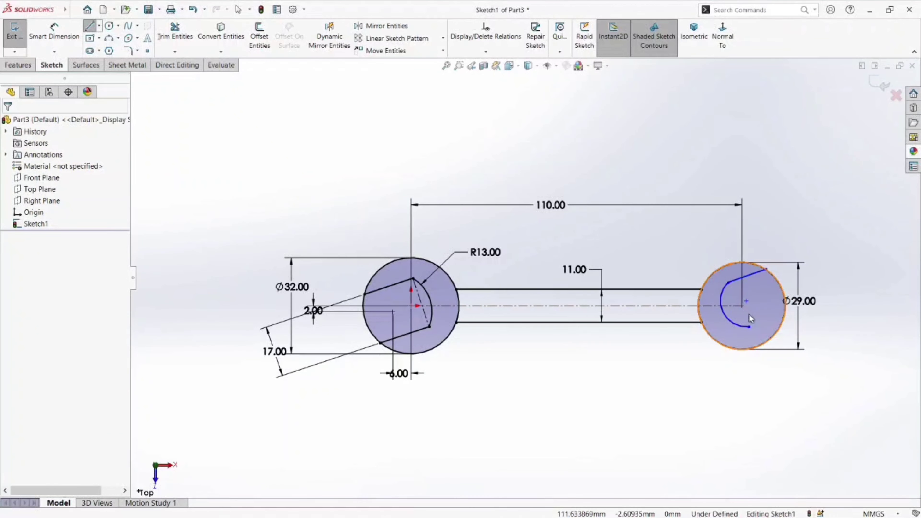
- Draw the lower jaw line from the arc's lower endpoint to the 29 mm circle, parallel to the upper jaw line
{"action": "key", "text": "l"}
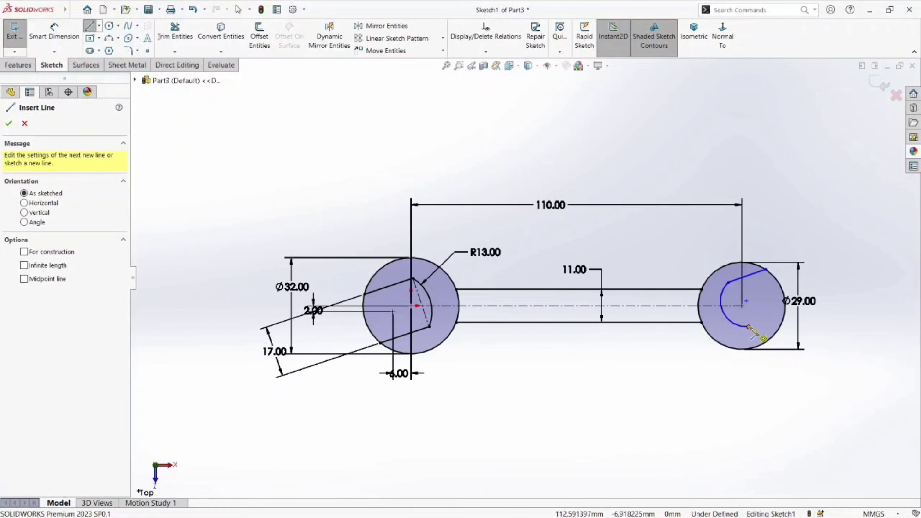
{"action": "left_click", "coordinate": [749, 326]}
{"action": "left_click", "coordinate": [784, 314]}
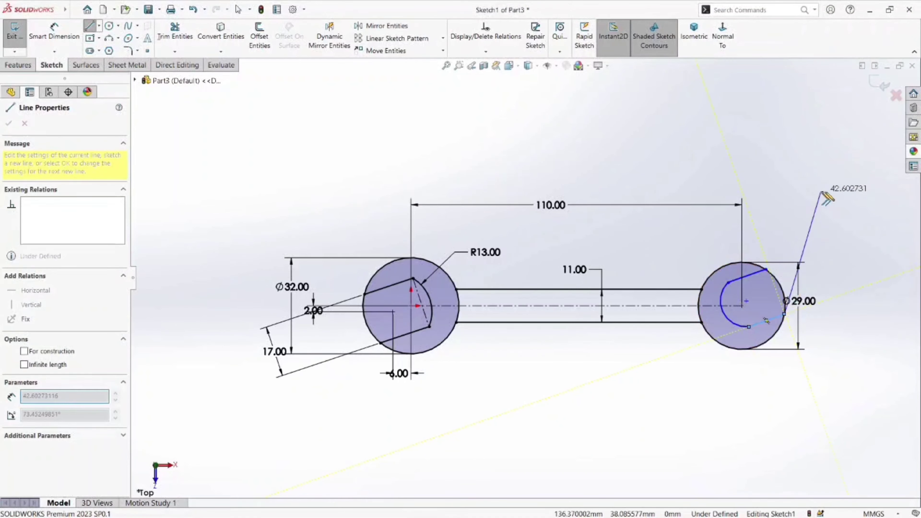
{"action": "right_click", "coordinate": [823, 192]}
{"action": "left_click", "coordinate": [829, 174]}
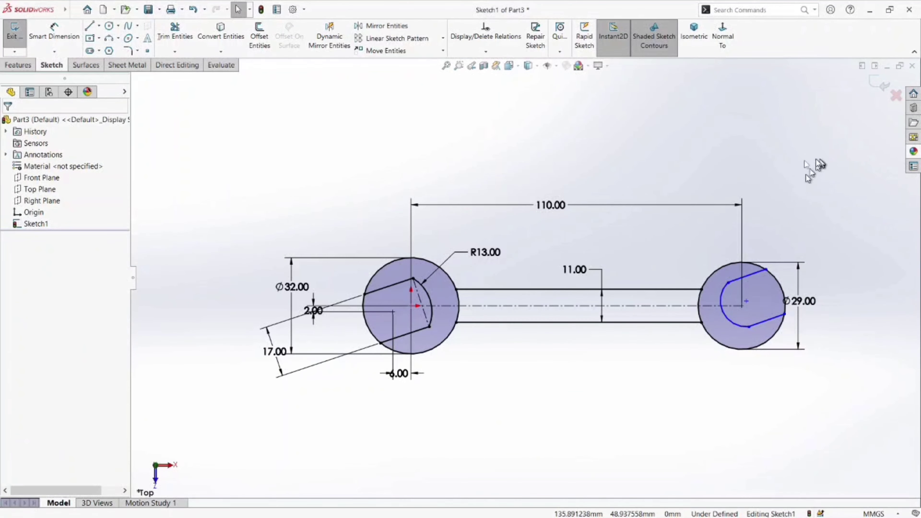
- Connect the two endpoints of the 29 mm head's jaw arc with a line and convert it to construction geometry
{"action": "key", "text": "l"}
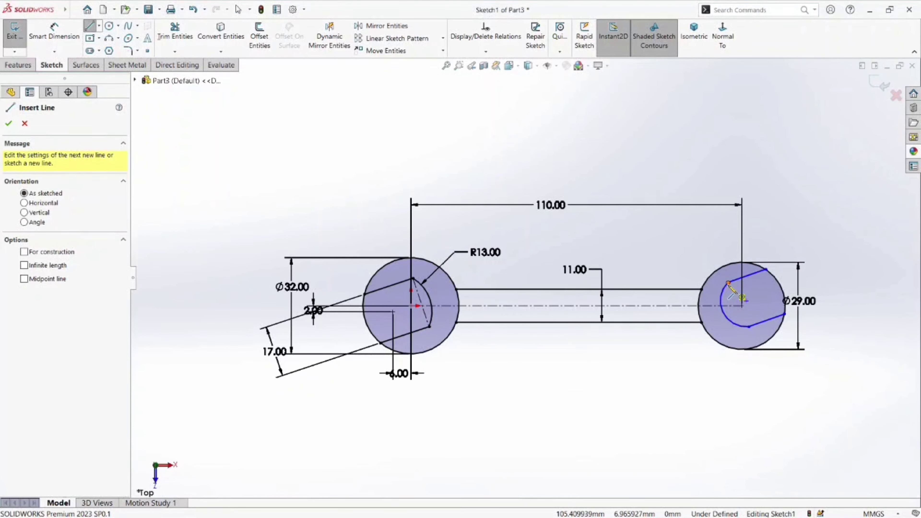
{"action": "left_click", "coordinate": [728, 283]}
{"action": "left_click", "coordinate": [749, 326]}
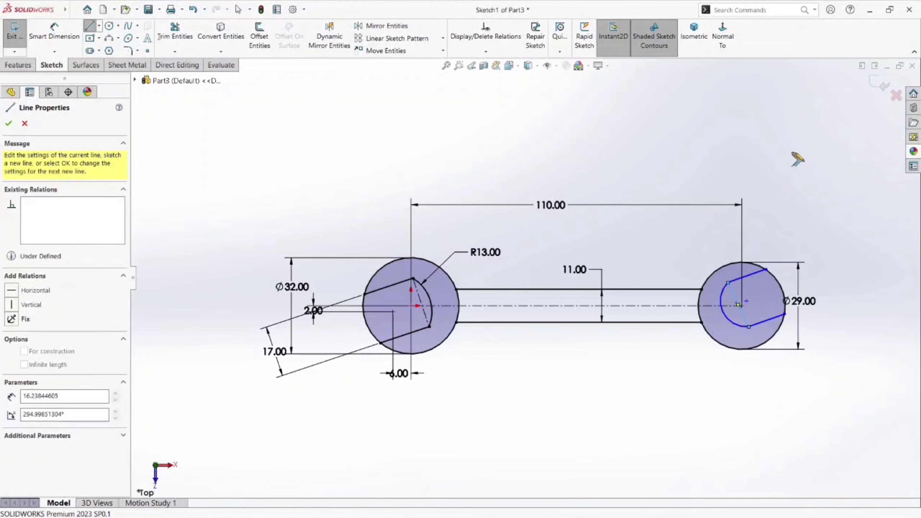
{"action": "right_click", "coordinate": [787, 118]}
{"action": "left_click", "coordinate": [813, 158]}
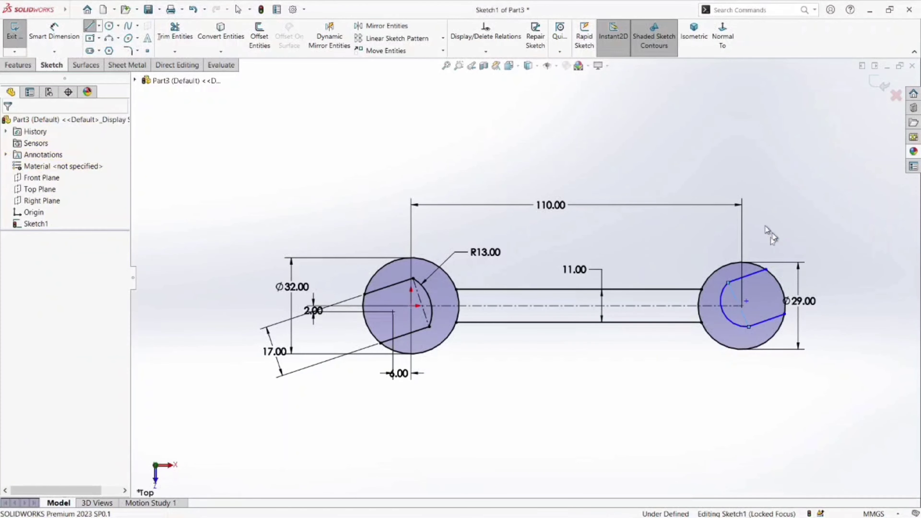
{"action": "left_click", "coordinate": [733, 294]}
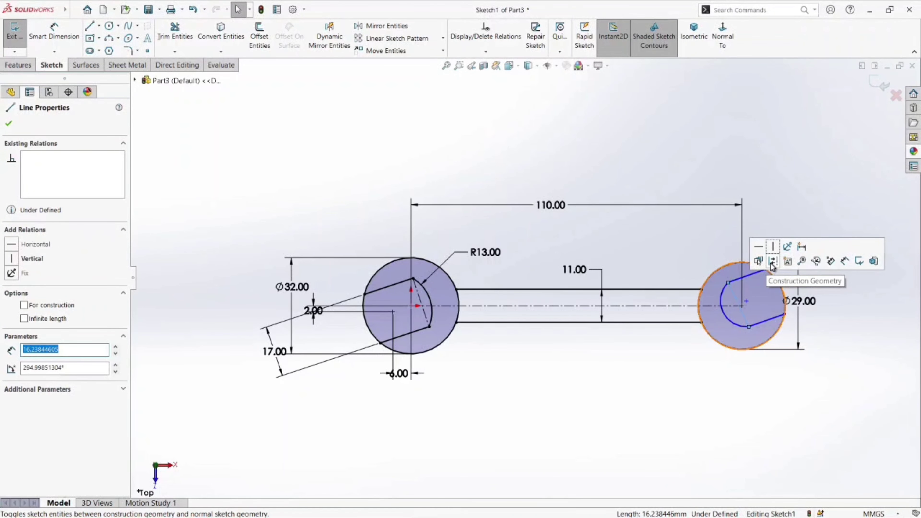
{"action": "left_click", "coordinate": [776, 175]}
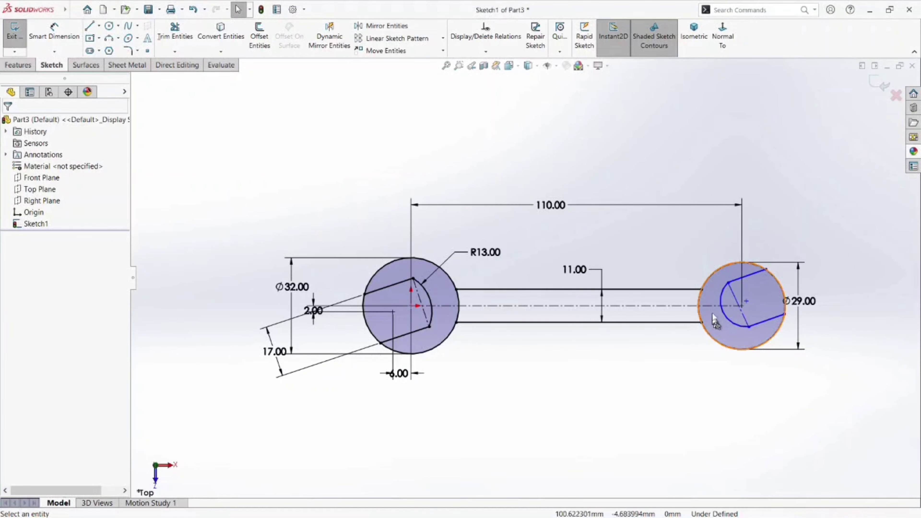
- Make the construction line perpendicular to the upper jaw line in the 29 mm head
{"action": "left_click", "coordinate": [734, 297]}
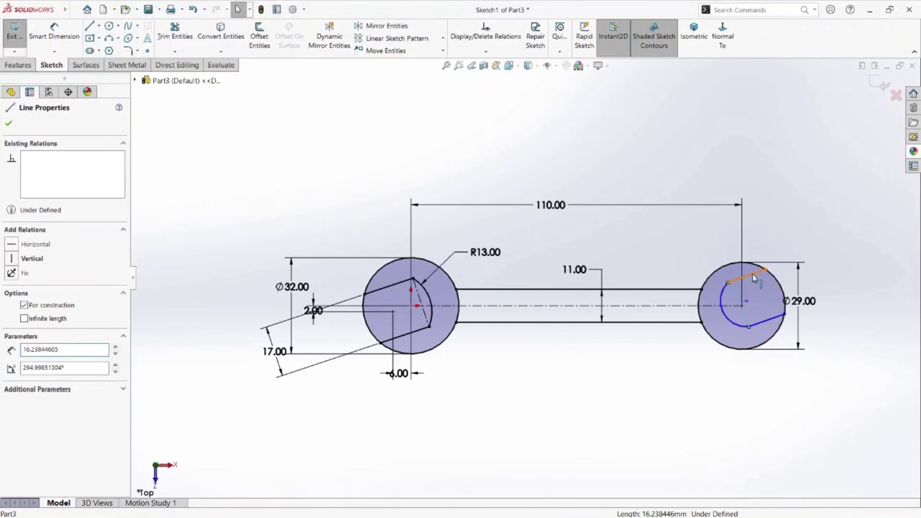
{"action": "left_click", "coordinate": [757, 272], "text": "ctrl"}
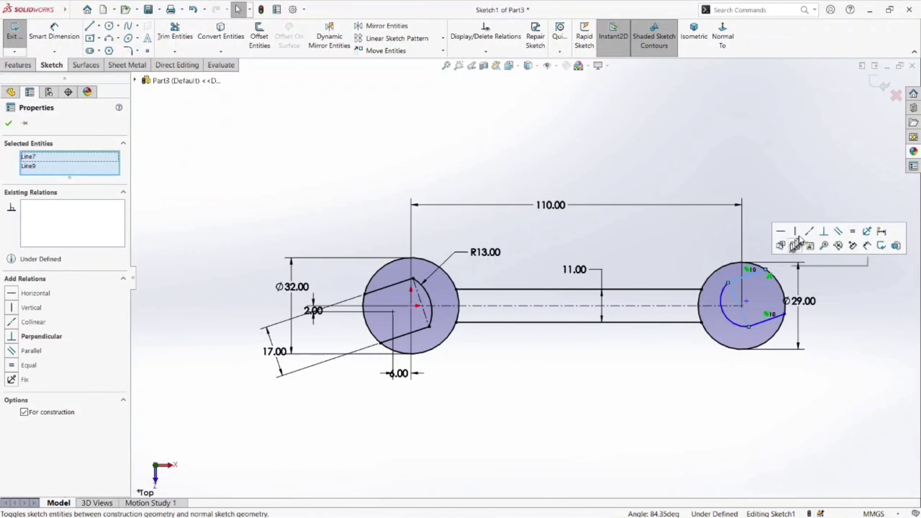
{"action": "left_click", "coordinate": [825, 232]}
{"action": "left_click", "coordinate": [802, 192]}
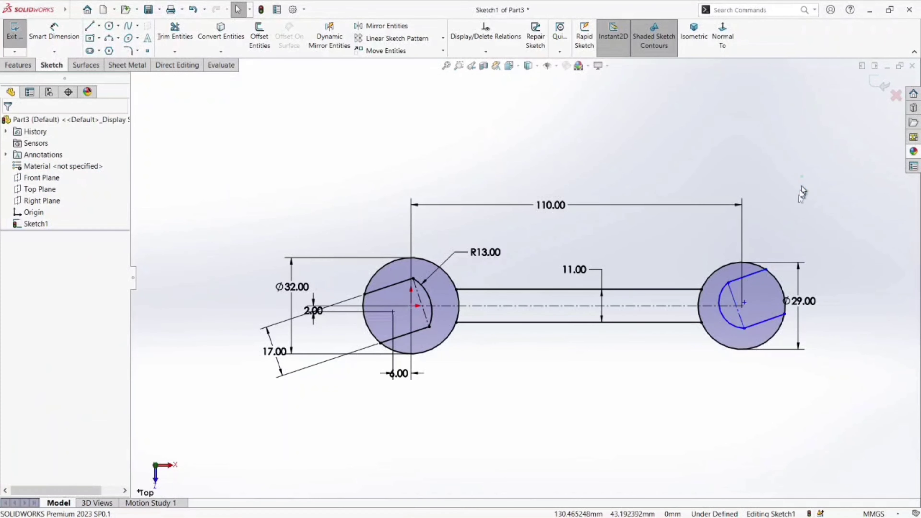
- Make the two parallel jaw lines in the 29 mm head equal in length
{"action": "left_click", "coordinate": [754, 277]}
{"action": "left_click", "coordinate": [763, 324]}
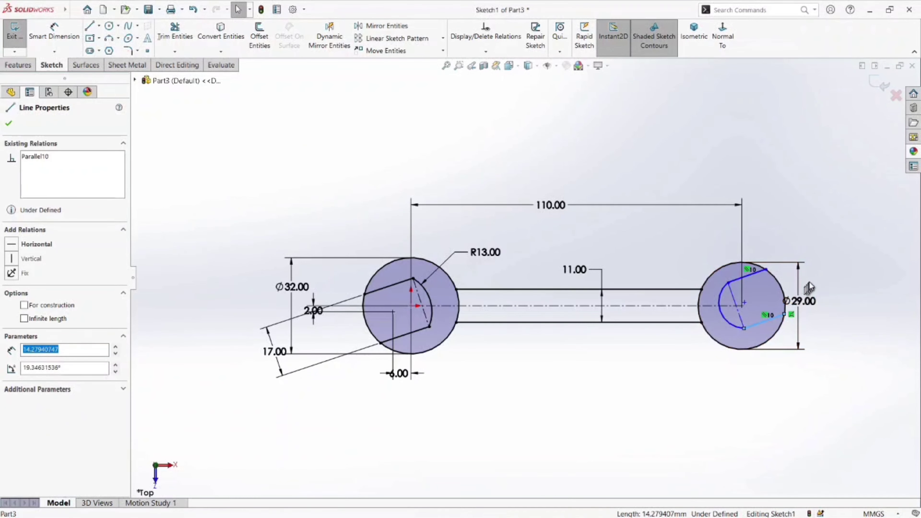
{"action": "left_click", "coordinate": [763, 276], "text": "ctrl"}
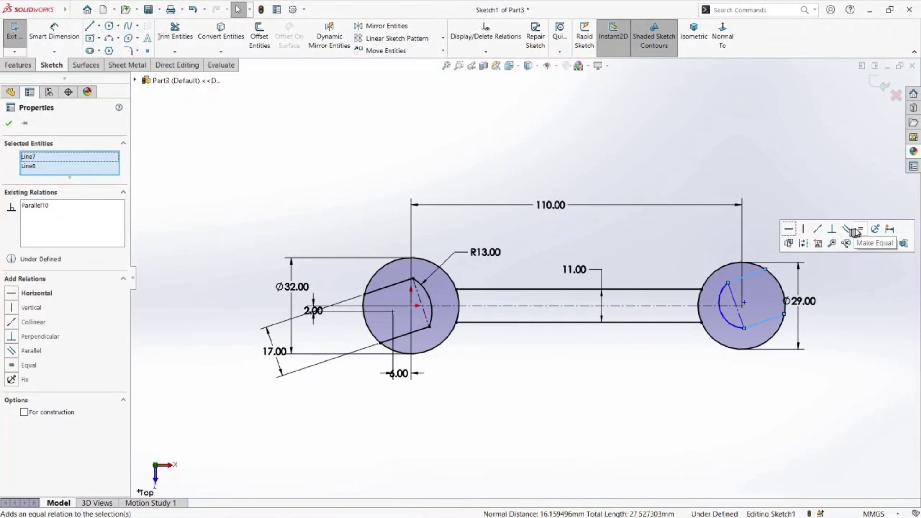
{"action": "left_click", "coordinate": [861, 230]}
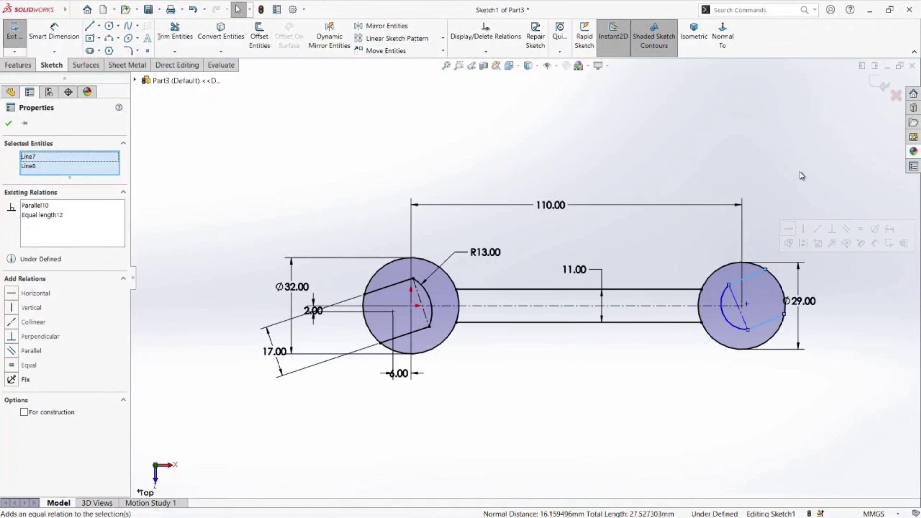
{"action": "key", "text": "Escape"}
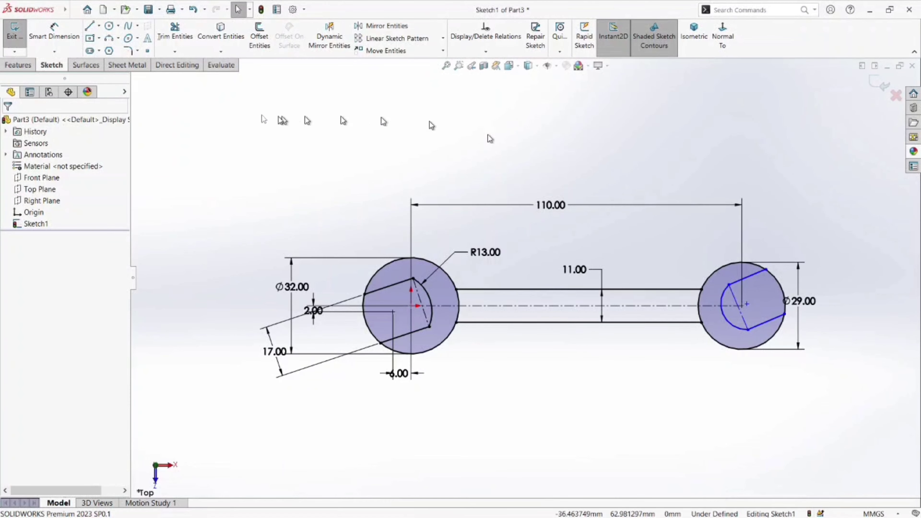
- Dimension the horizontal distance between the 29 mm circle's center and its jaw arc's center point as 6 mm
{"action": "left_click", "coordinate": [71, 40]}
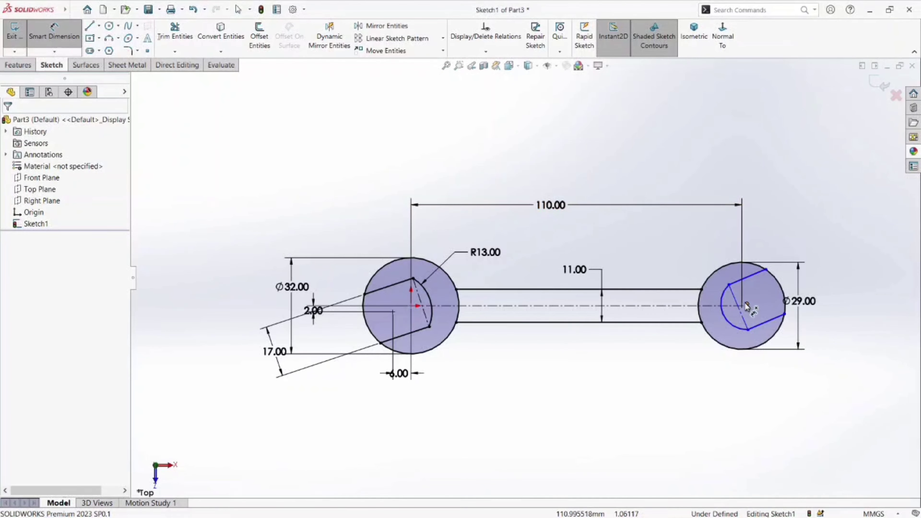
{"action": "scroll", "coordinate": [743, 309], "scroll_direction": "down", "scroll_amount": 2}
{"action": "left_click", "coordinate": [722, 302]}
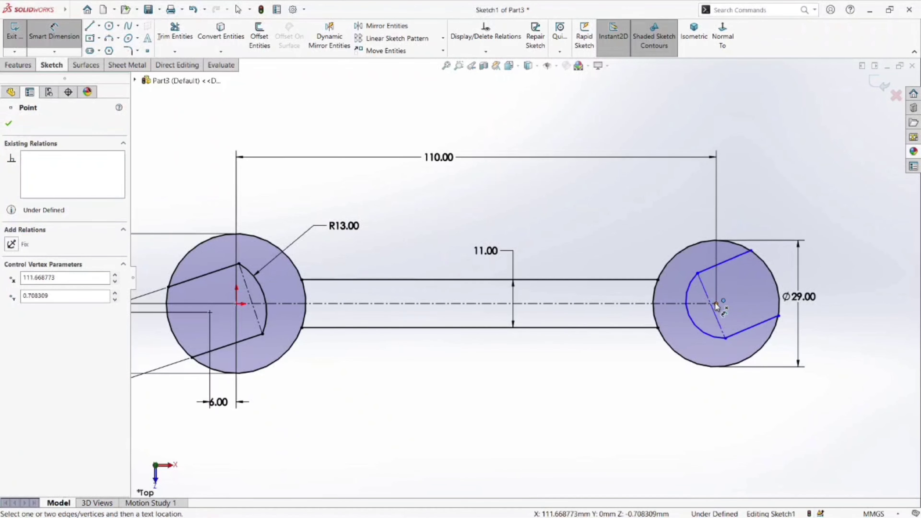
{"action": "left_click", "coordinate": [724, 240]}
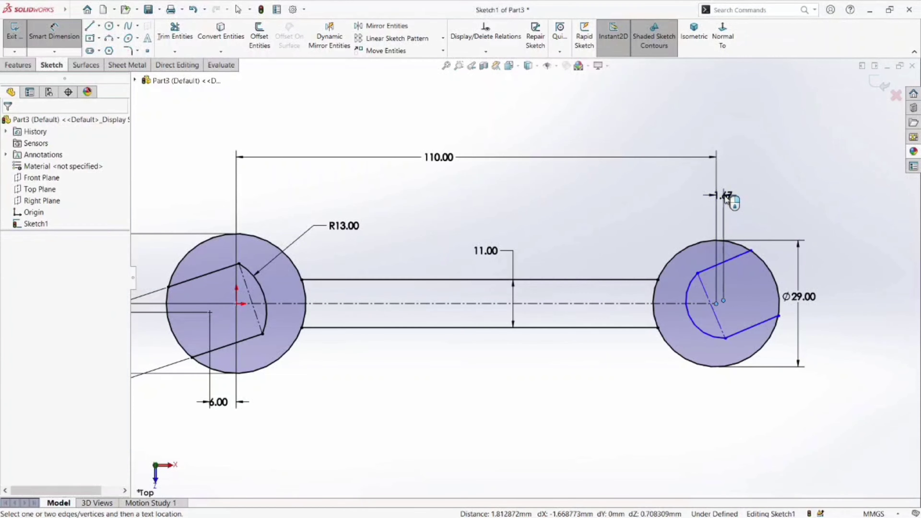
{"action": "left_click", "coordinate": [726, 200]}
{"action": "type", "text": "6.00mm"}
{"action": "key", "text": "Return"}
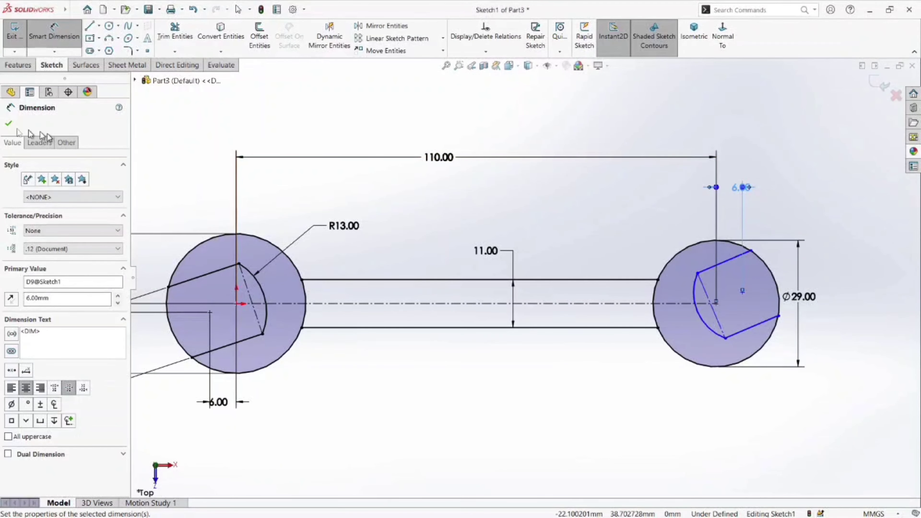
{"action": "left_click", "coordinate": [6, 126]}
- Dimension the angle between the handle centerline and the lower jaw line of the 29 mm head as 17°
{"action": "left_click", "coordinate": [53, 42]}
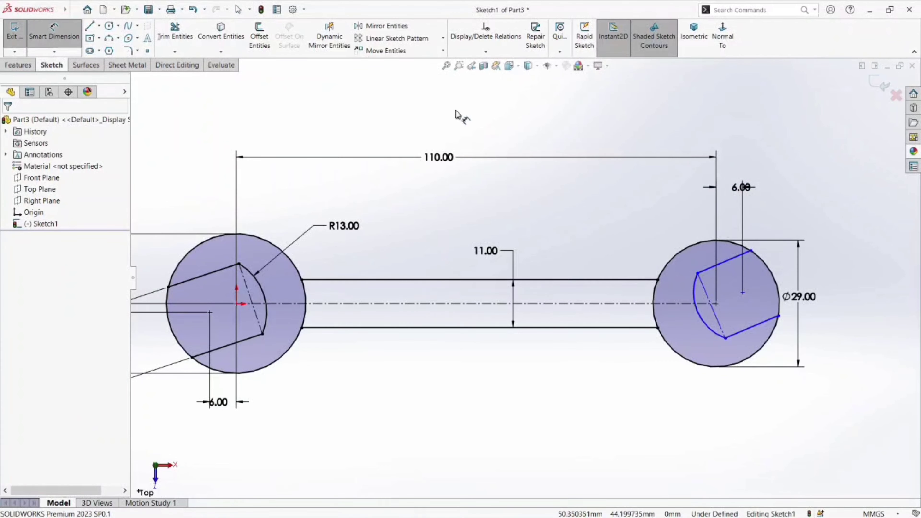
{"action": "left_click", "coordinate": [711, 305]}
{"action": "left_click", "coordinate": [751, 328]}
{"action": "left_click", "coordinate": [648, 343]}
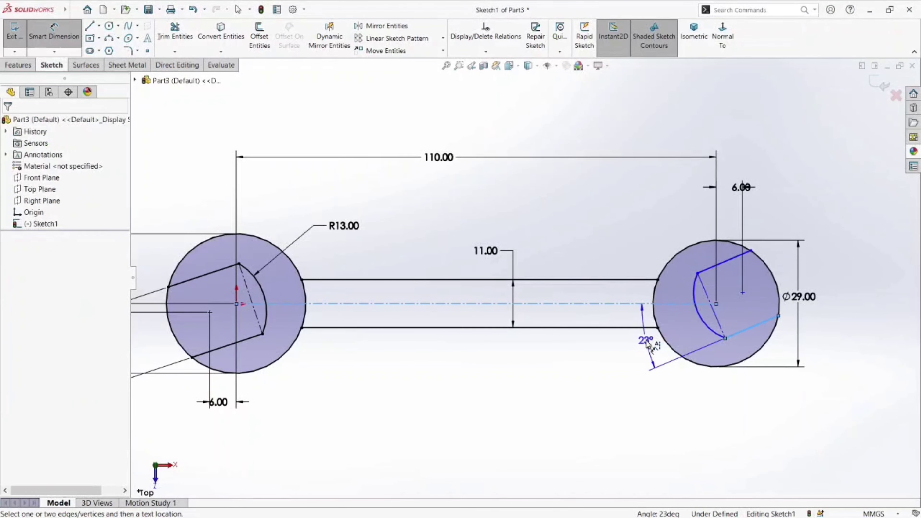
{"action": "type", "text": "17"}
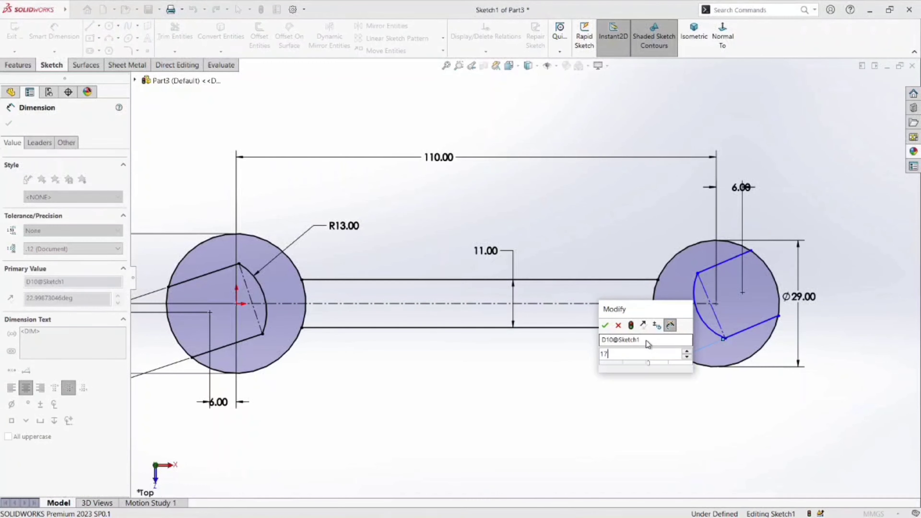
{"action": "key", "text": "Return"}
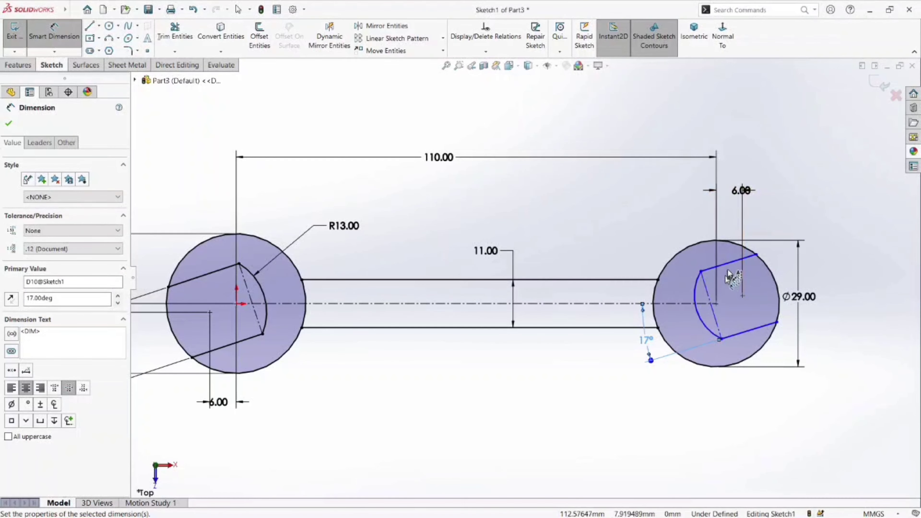
- Dimension the distance between the two parallel jaw lines in the 29 mm head as 13 mm
{"action": "left_click", "coordinate": [730, 268]}
{"action": "left_click", "coordinate": [761, 326]}
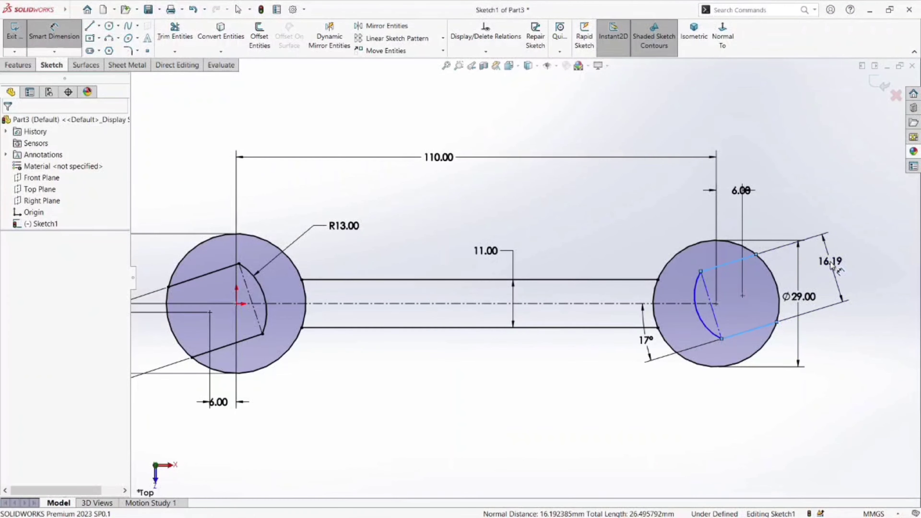
{"action": "left_click", "coordinate": [832, 267]}
{"action": "left_click", "coordinate": [762, 308]}
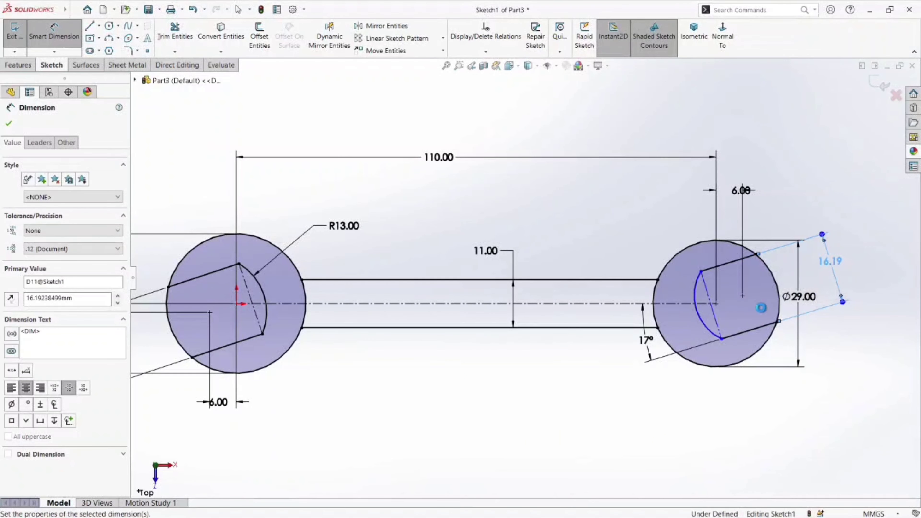
- Dimension the 29 mm head's jaw arc with a radius of 9 mm and accept the dimension
{"action": "left_click", "coordinate": [708, 318]}
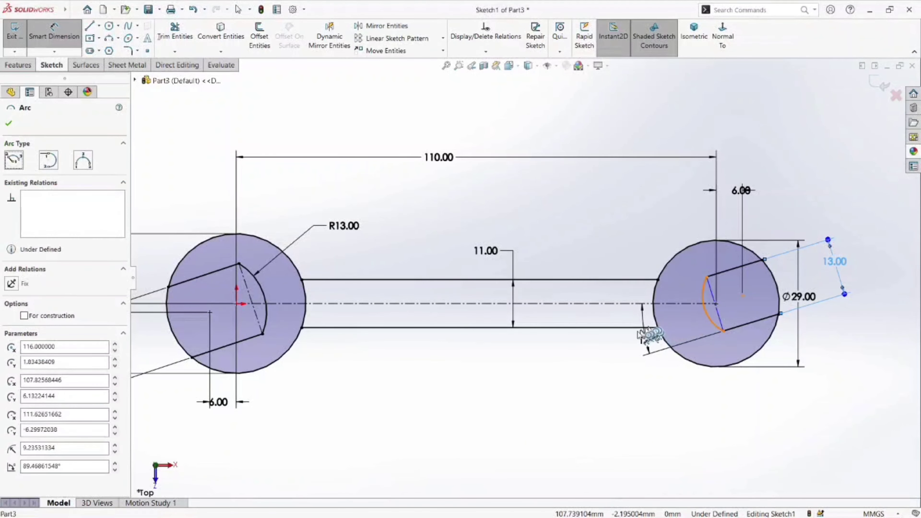
{"action": "left_click", "coordinate": [615, 346]}
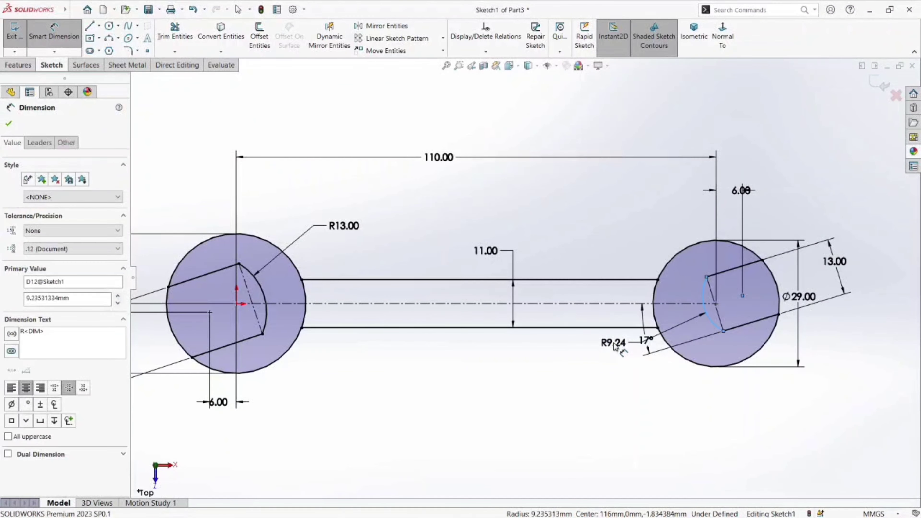
{"action": "key", "text": "Return"}
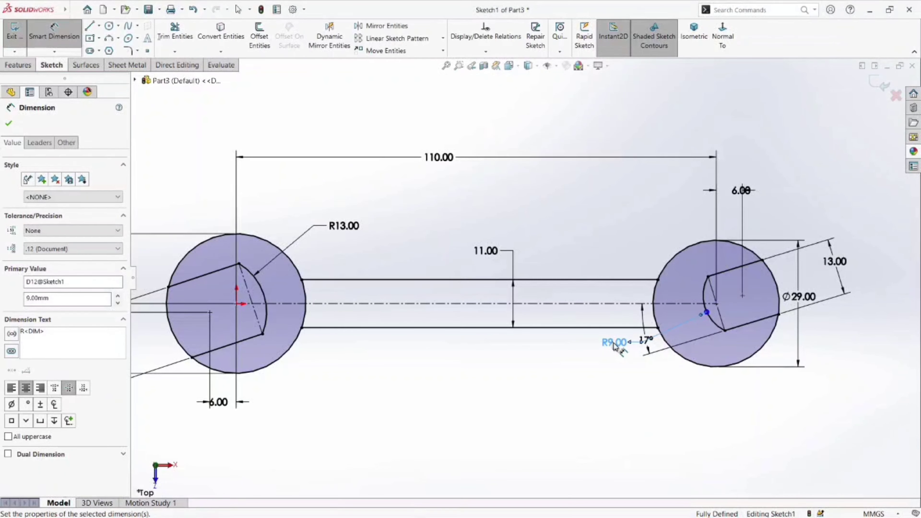
{"action": "left_click", "coordinate": [10, 124]}
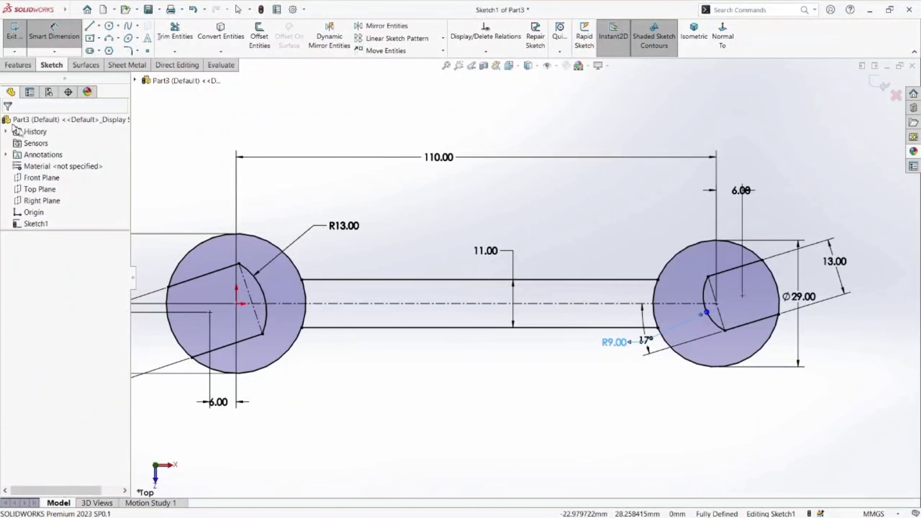
- Trim the 32 mm head's circle between the handle lines and remove both heads' circle segments across the jaw openings
{"action": "key", "text": "Escape"}
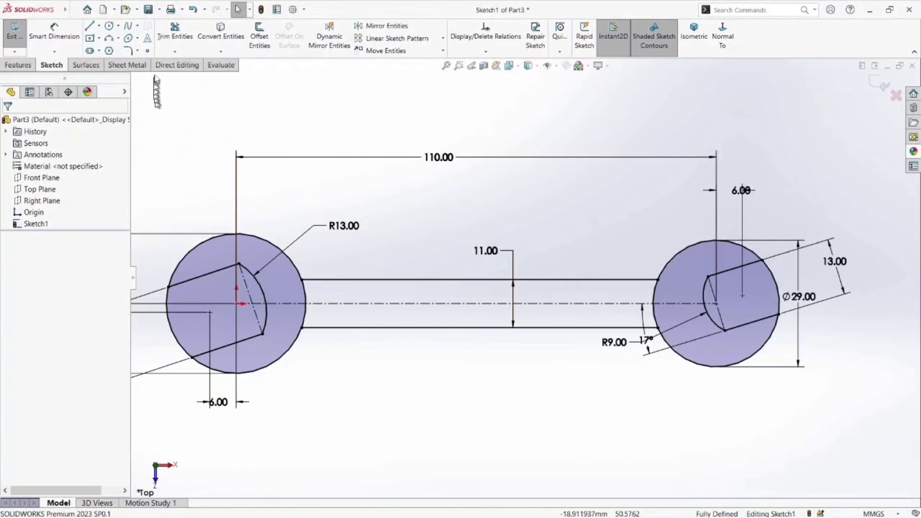
{"action": "left_click", "coordinate": [176, 40]}
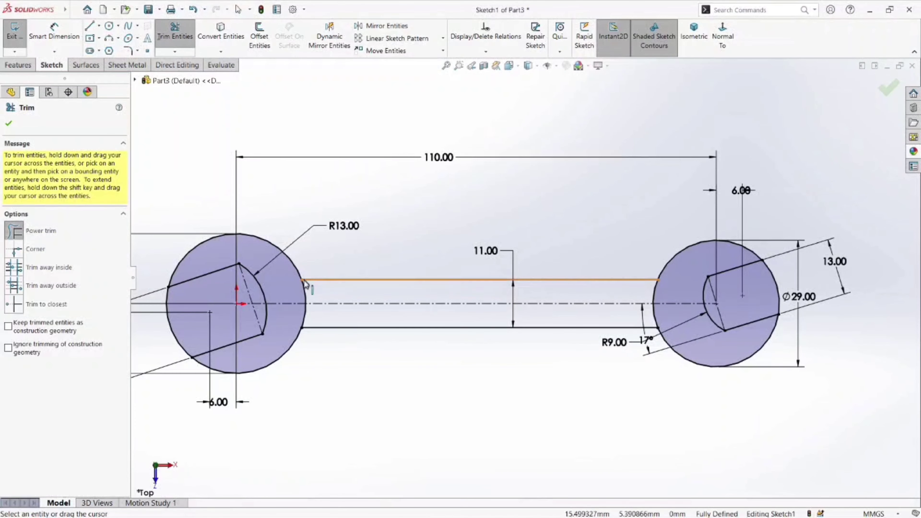
{"action": "left_click", "coordinate": [302, 297]}
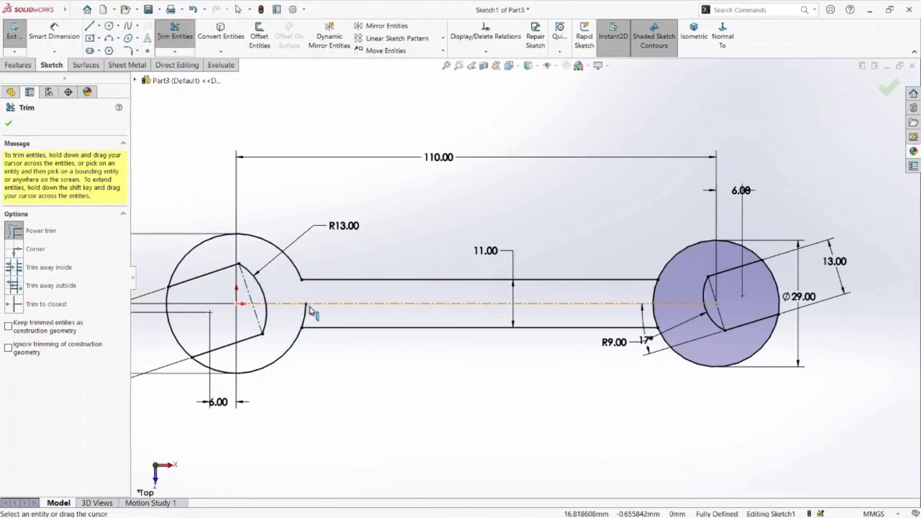
{"action": "mouse_move", "coordinate": [204, 329]}
{"action": "left_mouse_down"}
{"action": "mouse_move", "coordinate": [149, 339]}
{"action": "mouse_move", "coordinate": [515, 294]}
{"action": "mouse_move", "coordinate": [765, 294]}
{"action": "mouse_move", "coordinate": [783, 281]}
{"action": "left_mouse_up"}
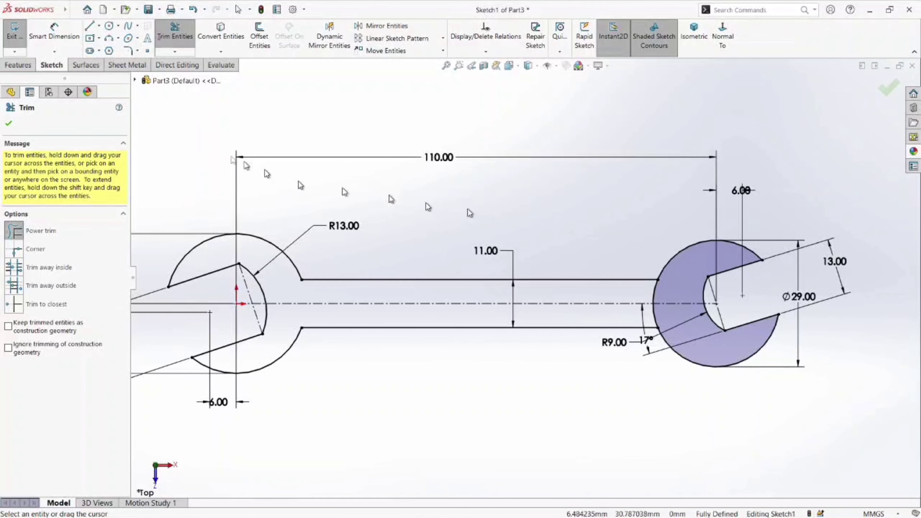
- Fillet both corners where the handle lines meet the 32 mm head with a 47 mm radius
{"action": "left_click", "coordinate": [128, 51]}
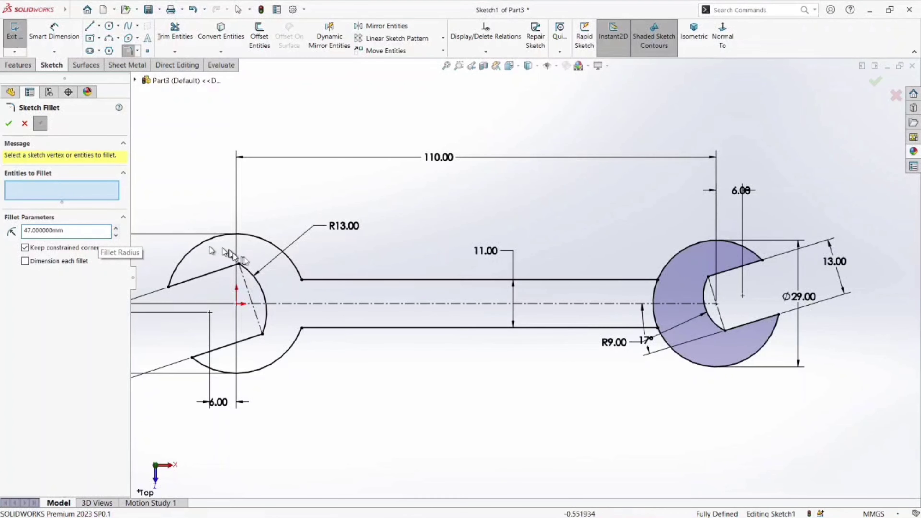
{"action": "left_click", "coordinate": [302, 280]}
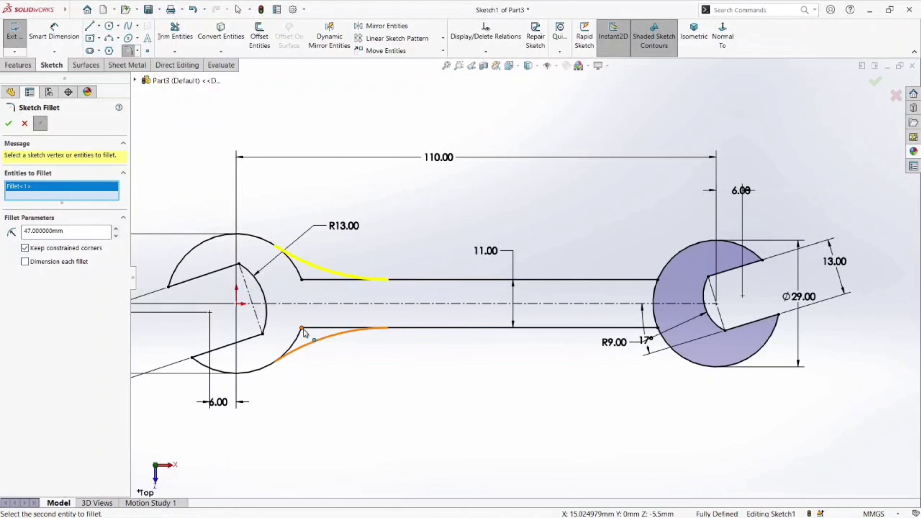
{"action": "left_click", "coordinate": [303, 328]}
{"action": "left_click", "coordinate": [8, 125]}
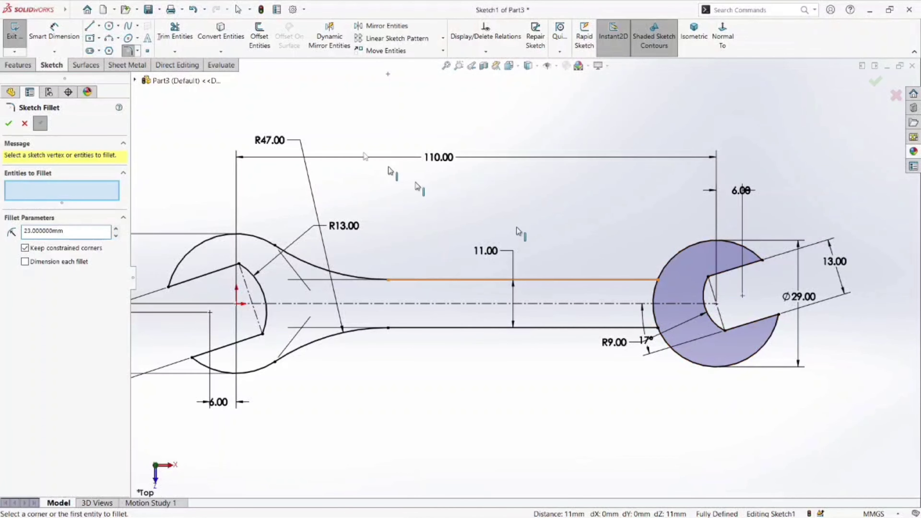
- Trim the 29 mm head's circle between the handle lines and fillet both handle-to-head corners with a 23 mm radius
{"action": "left_click", "coordinate": [176, 33]}
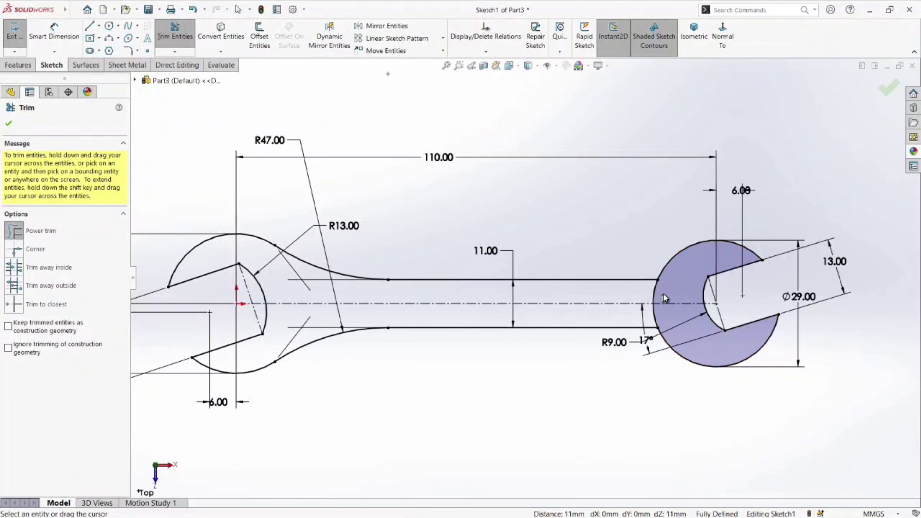
{"action": "left_click_drag", "start_coordinate": [645, 296], "coordinate": [669, 307]}
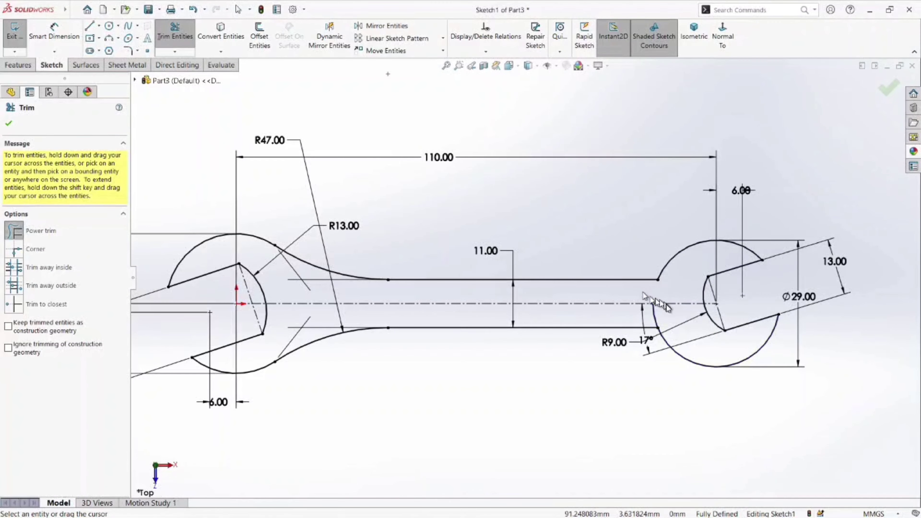
{"action": "left_click", "coordinate": [127, 50]}
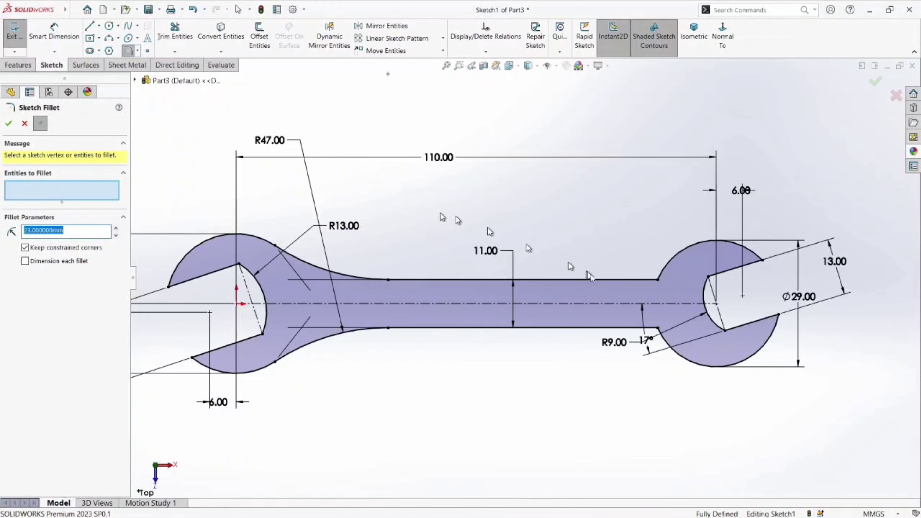
{"action": "left_click", "coordinate": [659, 280]}
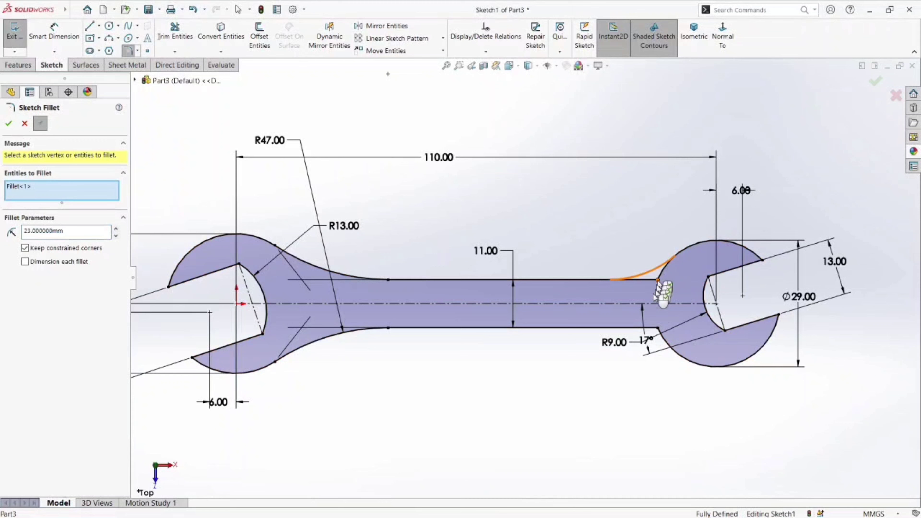
{"action": "left_click", "coordinate": [658, 328]}
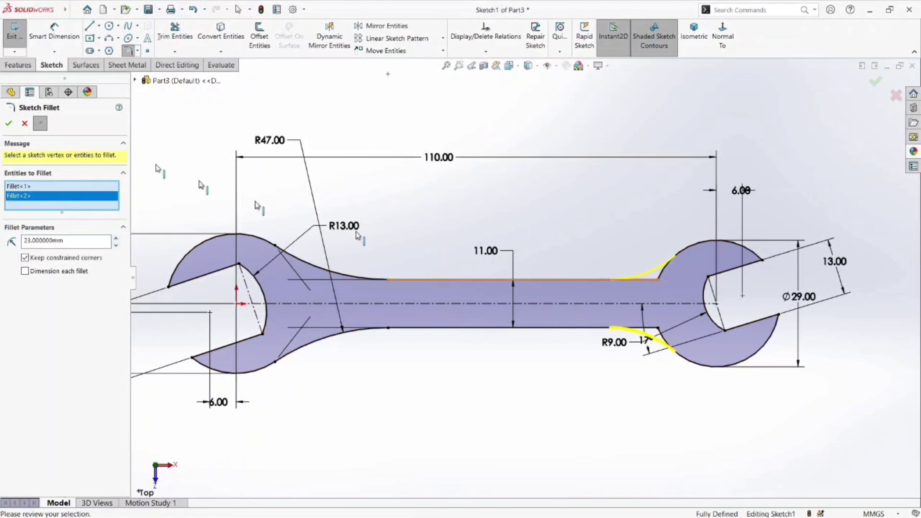
{"action": "left_click", "coordinate": [8, 123]}
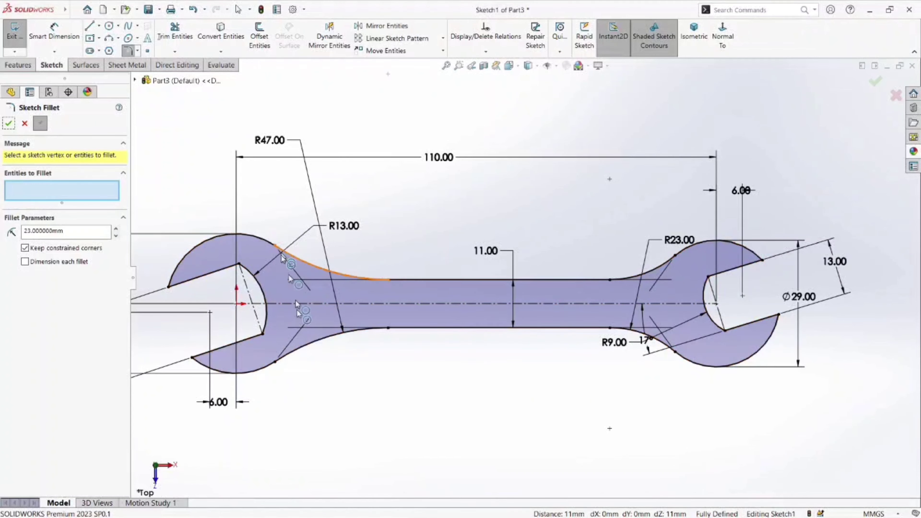
- Draw a three-point arc of about 18.9 mm radius joining the head-side ends of the two 47 mm fillets
{"action": "left_click", "coordinate": [109, 38]}
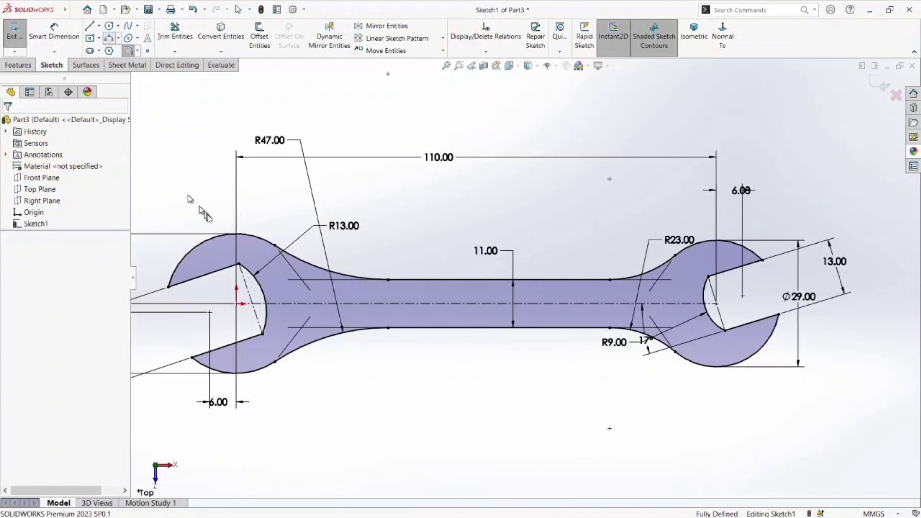
{"action": "left_click", "coordinate": [275, 247]}
{"action": "left_click", "coordinate": [275, 362]}
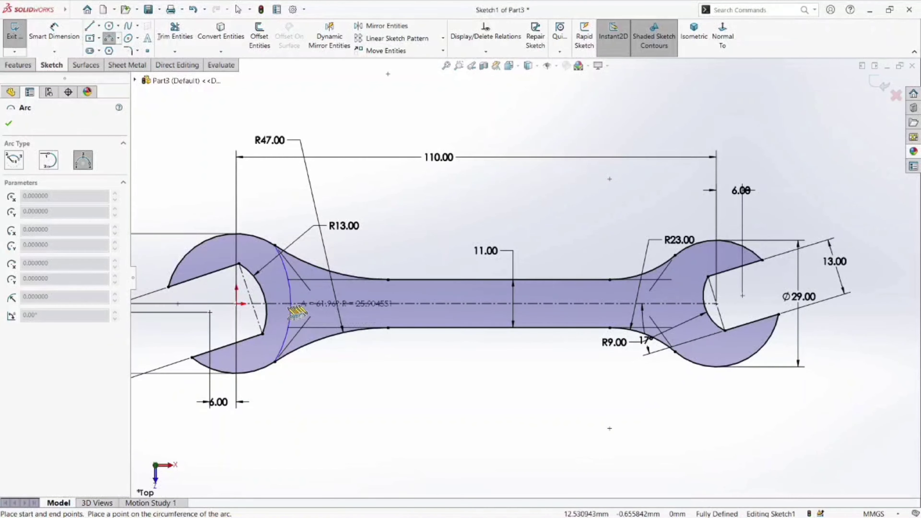
{"action": "left_click", "coordinate": [298, 306]}
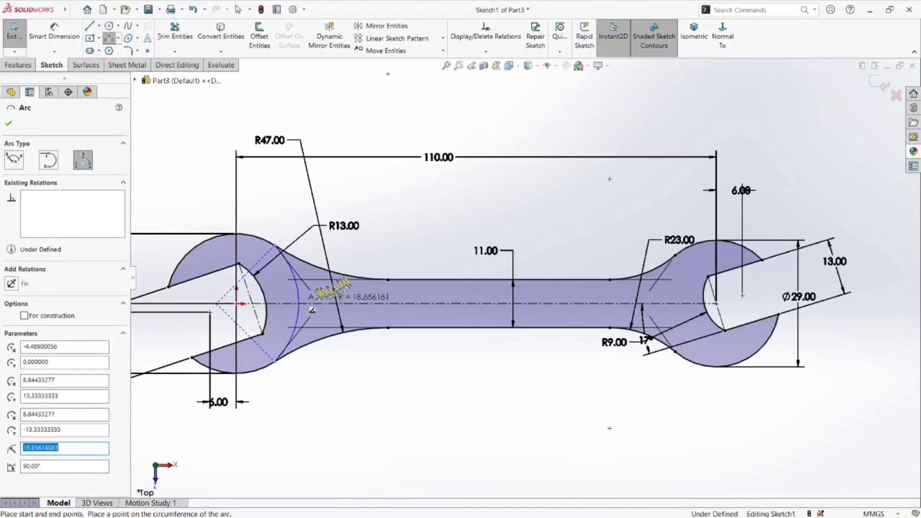
- Draw a three-point arc of about 15.6 mm radius joining the head-side ends of the two 23 mm fillets
{"action": "left_click", "coordinate": [676, 256]}
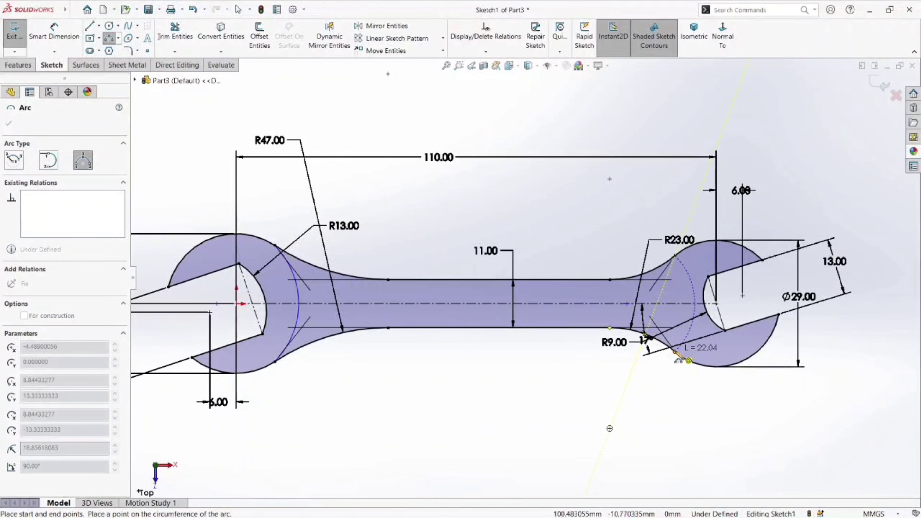
{"action": "left_click", "coordinate": [676, 352]}
{"action": "left_click", "coordinate": [655, 304]}
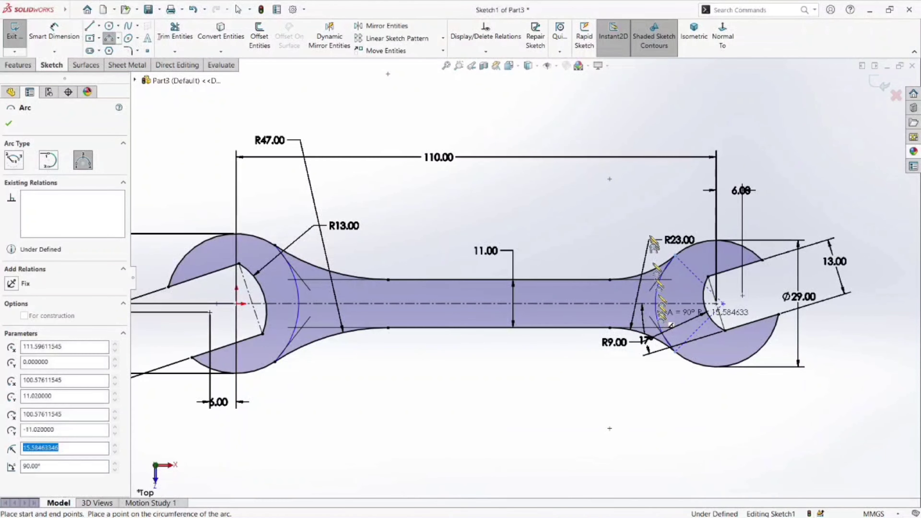
{"action": "right_click", "coordinate": [630, 217]}
{"action": "left_click", "coordinate": [649, 213]}
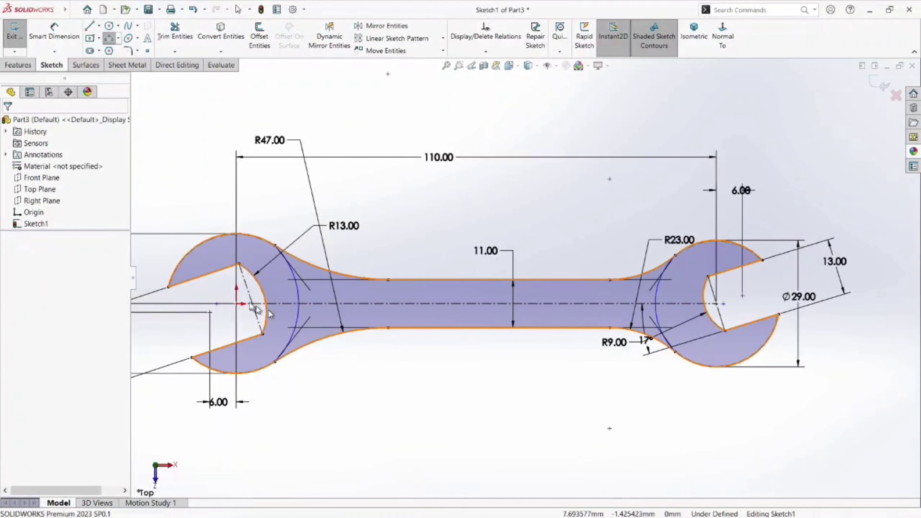
- Make the first neck arc's center coincident with the origin and the second's with the 29 mm head's center point
{"action": "left_click", "coordinate": [217, 304]}
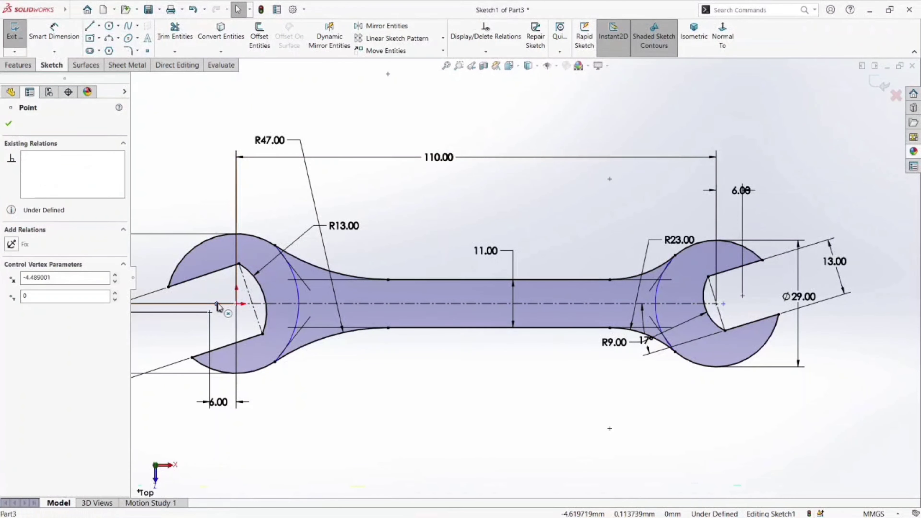
{"action": "left_click", "coordinate": [237, 304], "text": "ctrl"}
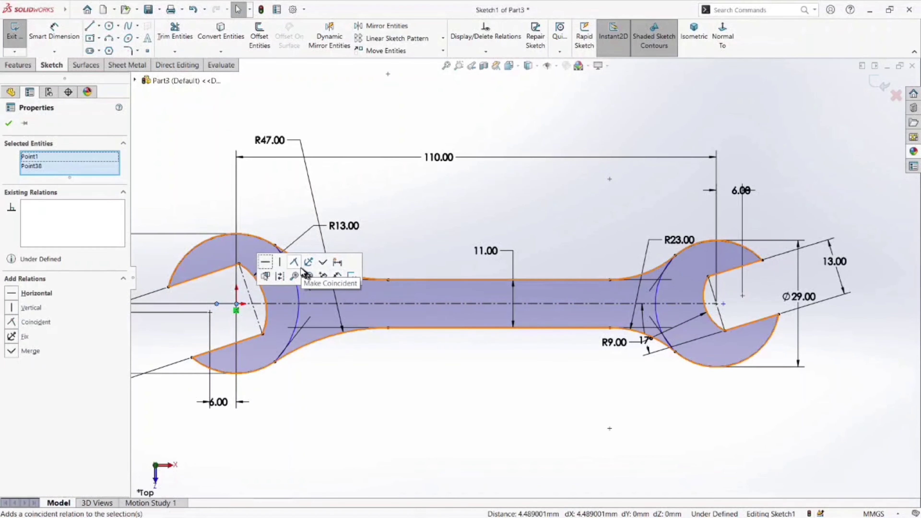
{"action": "left_click", "coordinate": [298, 270]}
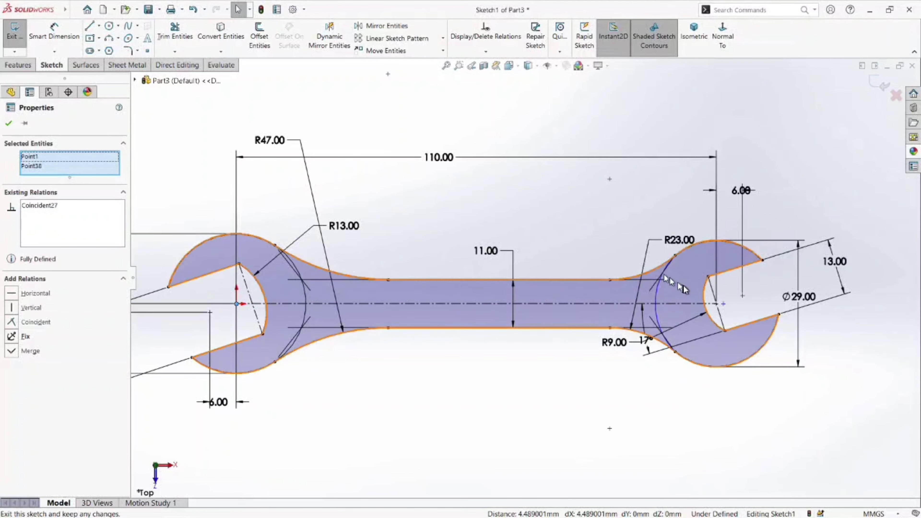
{"action": "left_click", "coordinate": [723, 305]}
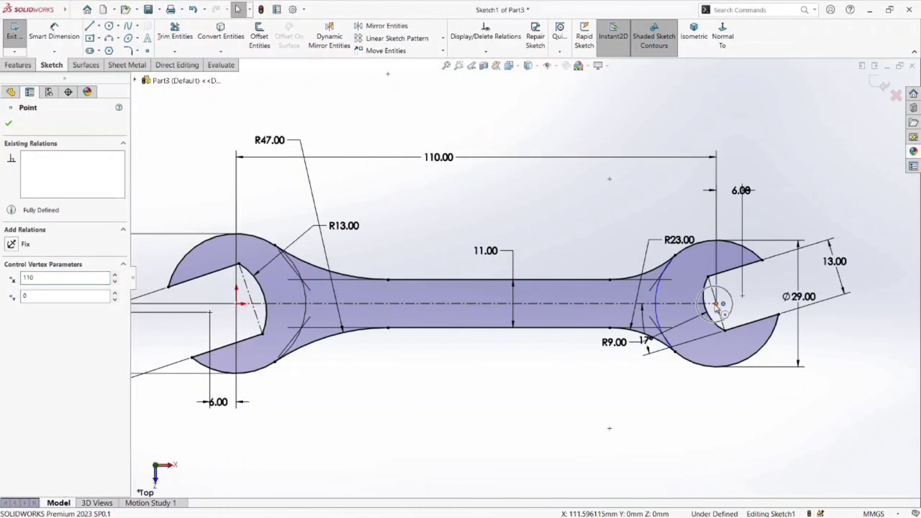
{"action": "left_click", "coordinate": [716, 304], "text": "ctrl"}
{"action": "left_click", "coordinate": [771, 266]}
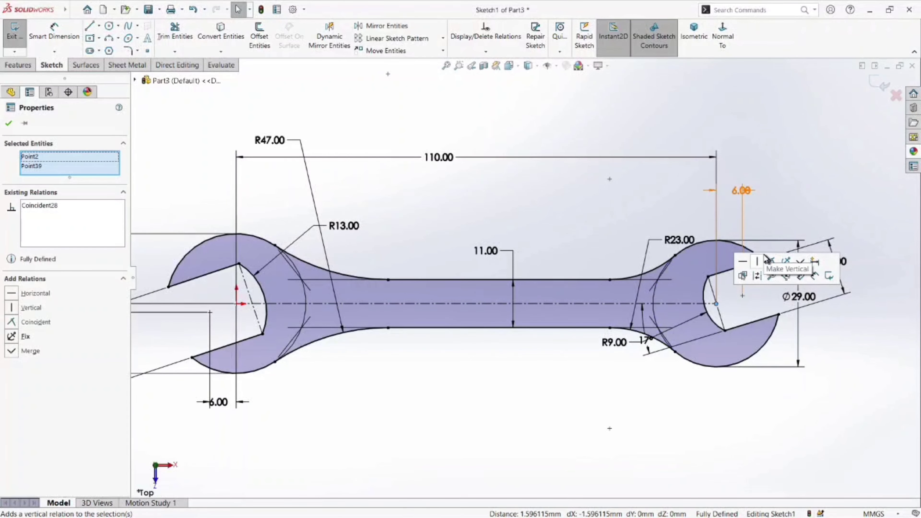
{"action": "left_click", "coordinate": [554, 116]}
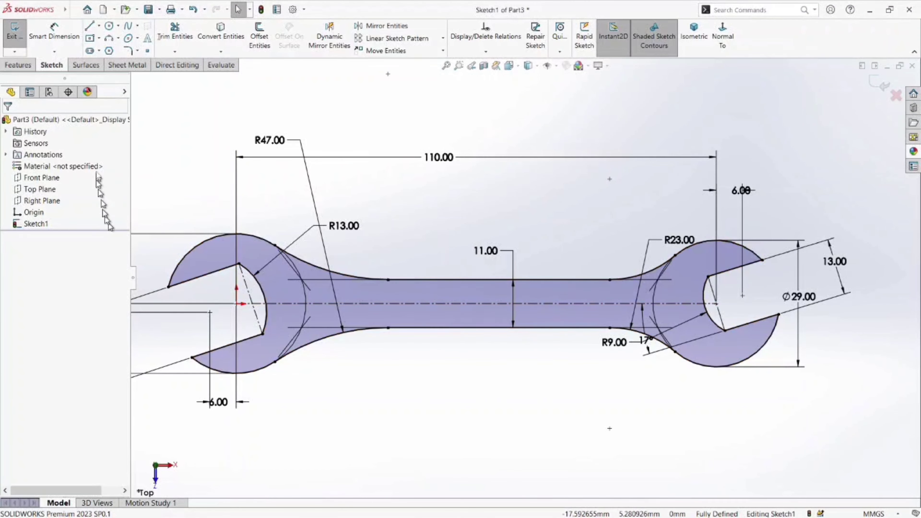
- Extrude only the two wrench head regions of the sketch 5 mm with the Mid Plane end condition
{"action": "left_click", "coordinate": [18, 65]}
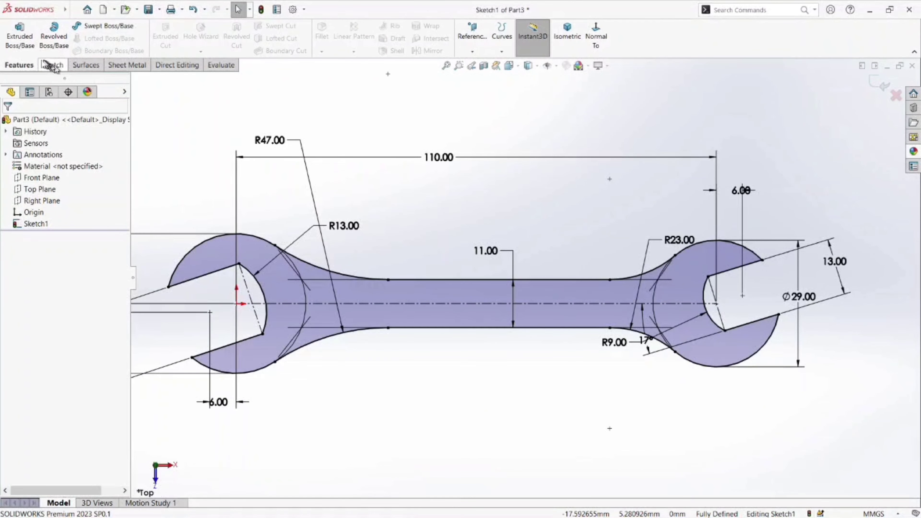
{"action": "left_click", "coordinate": [22, 47]}
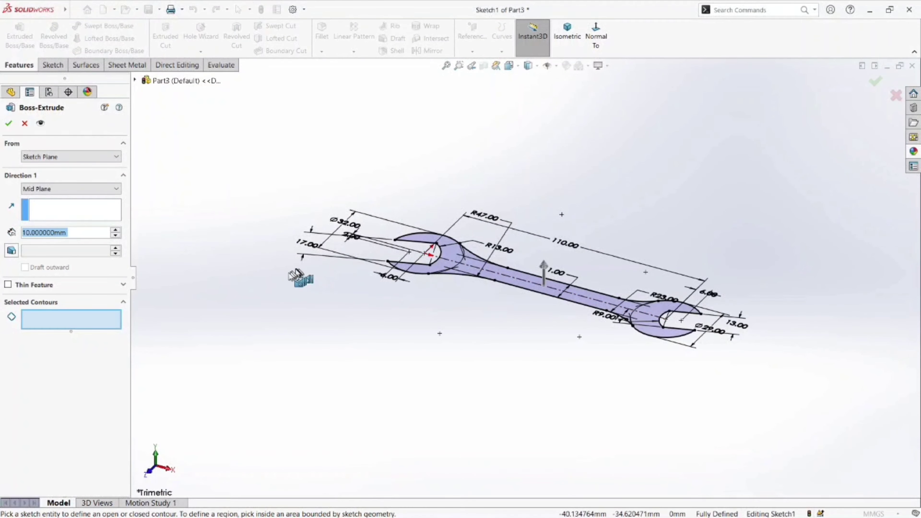
{"action": "left_click", "coordinate": [448, 259]}
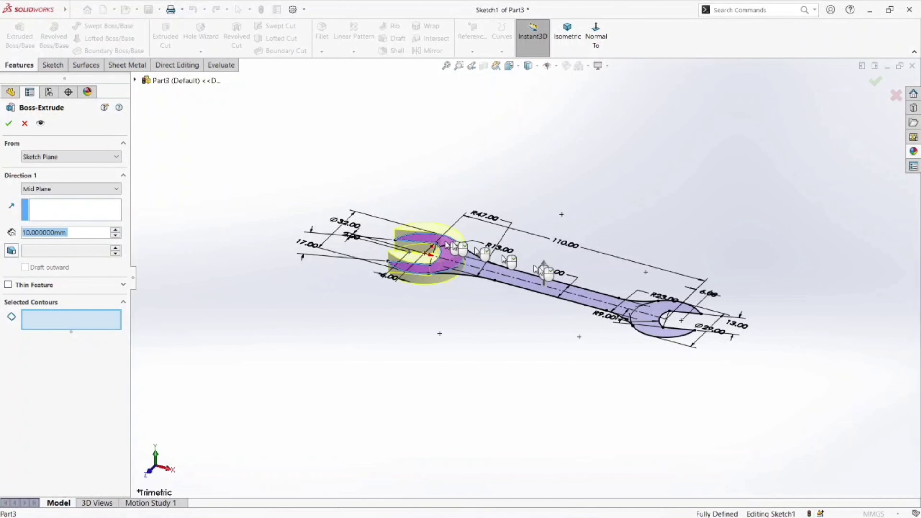
{"action": "left_click", "coordinate": [683, 310]}
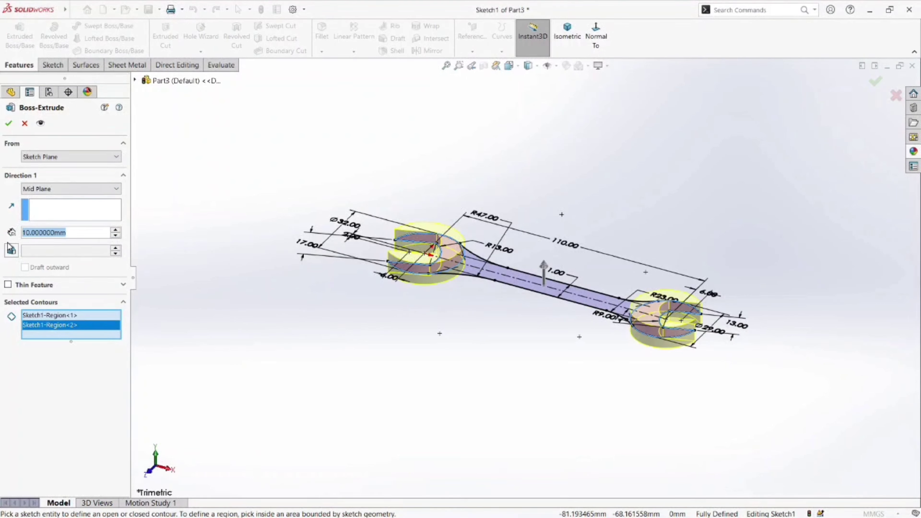
{"action": "type", "text": "5"}
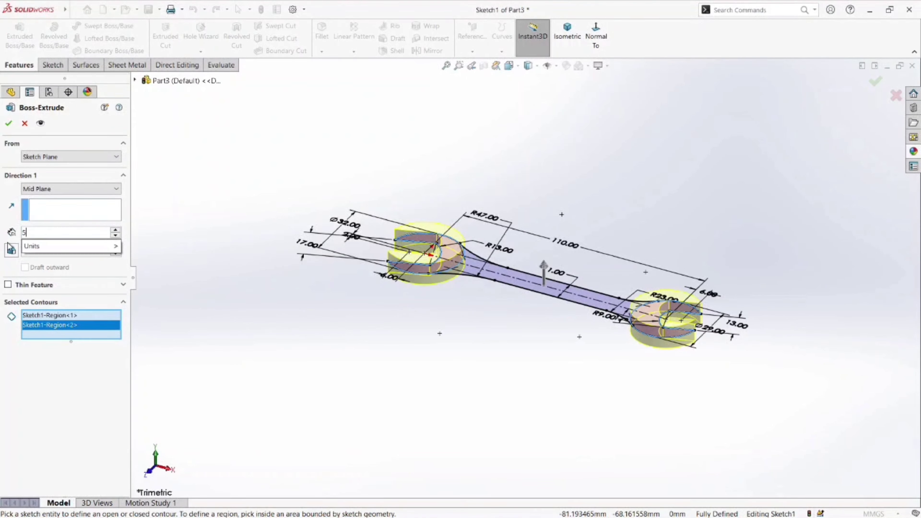
{"action": "key", "text": "Return"}
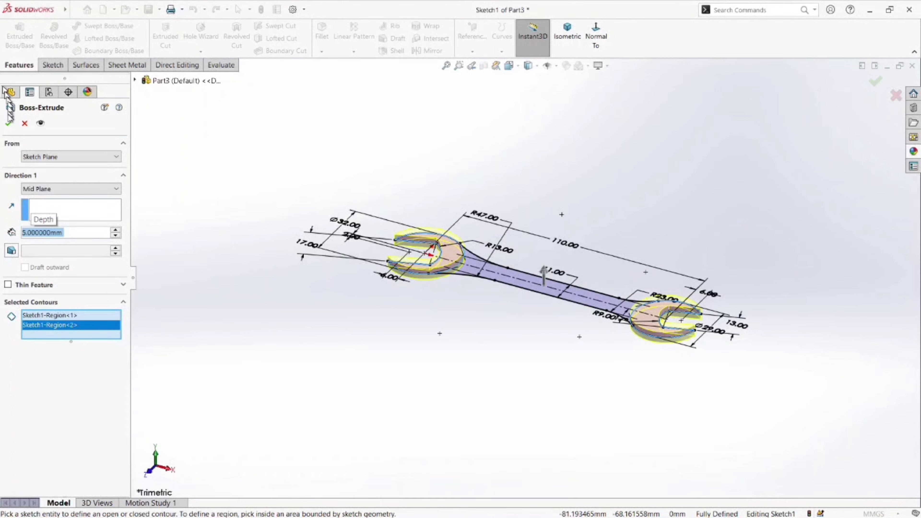
{"action": "left_click", "coordinate": [9, 124]}
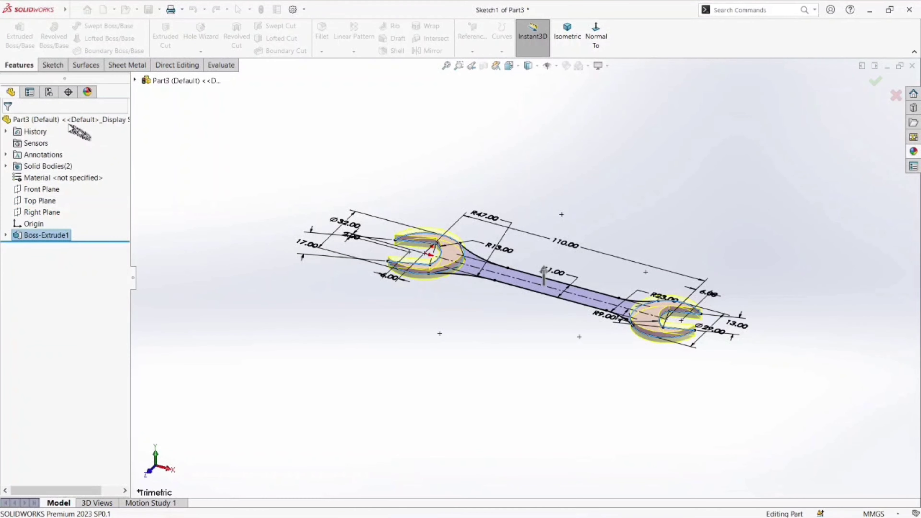
- Extrude the handle region of the wrench sketch 4 mm with the Mid Plane end condition, merged with the heads
{"action": "left_click", "coordinate": [6, 235]}
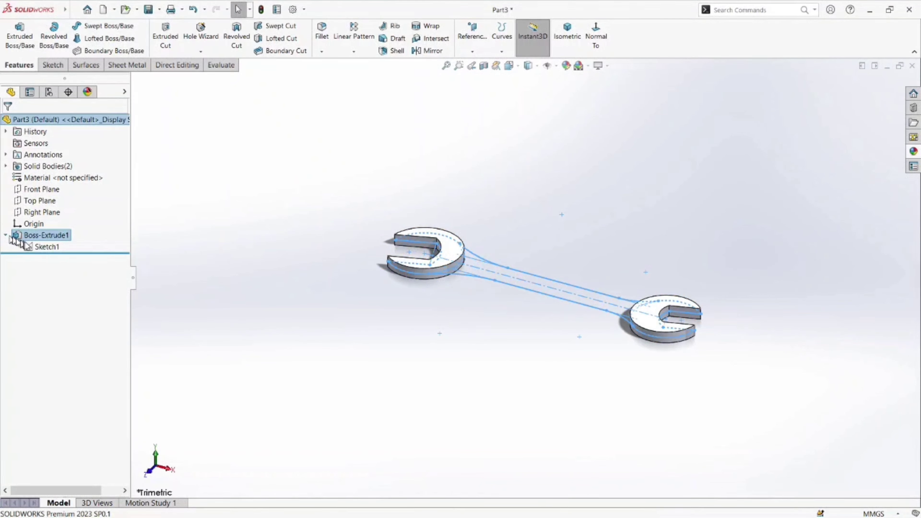
{"action": "left_click", "coordinate": [42, 248]}
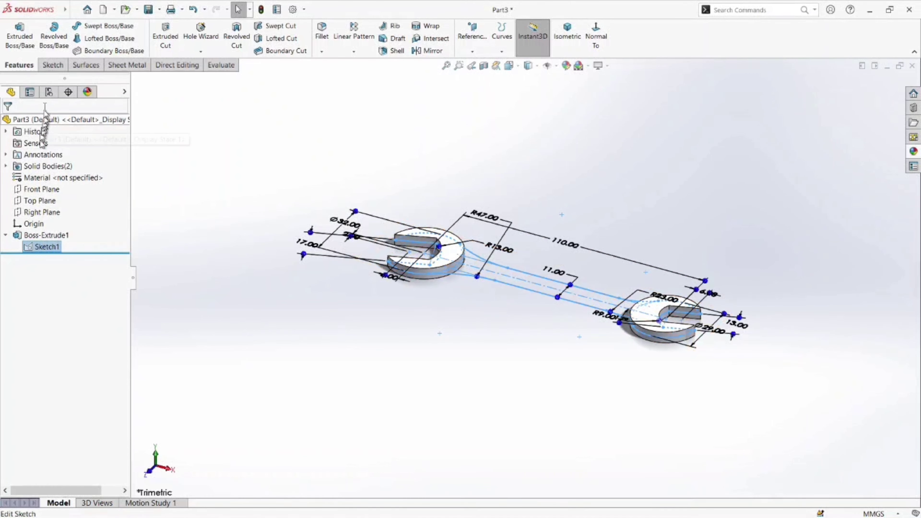
{"action": "left_click", "coordinate": [26, 46]}
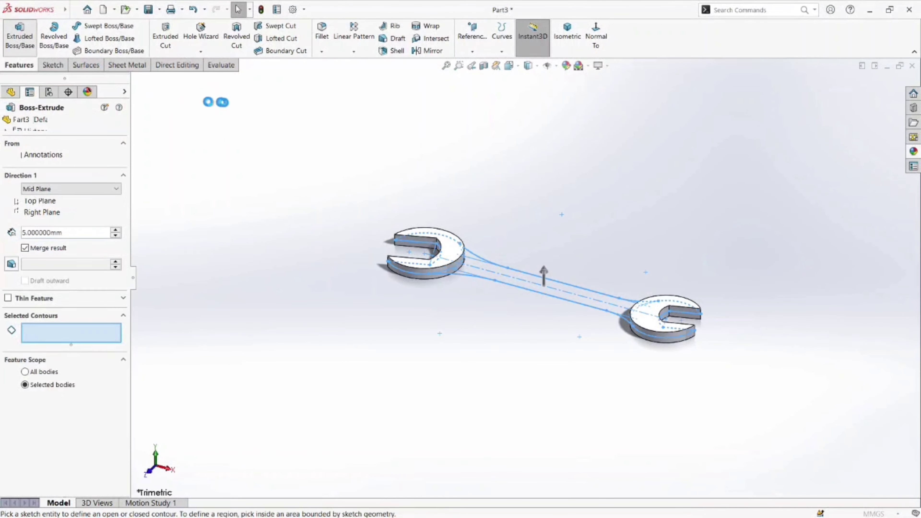
{"action": "left_click", "coordinate": [486, 272]}
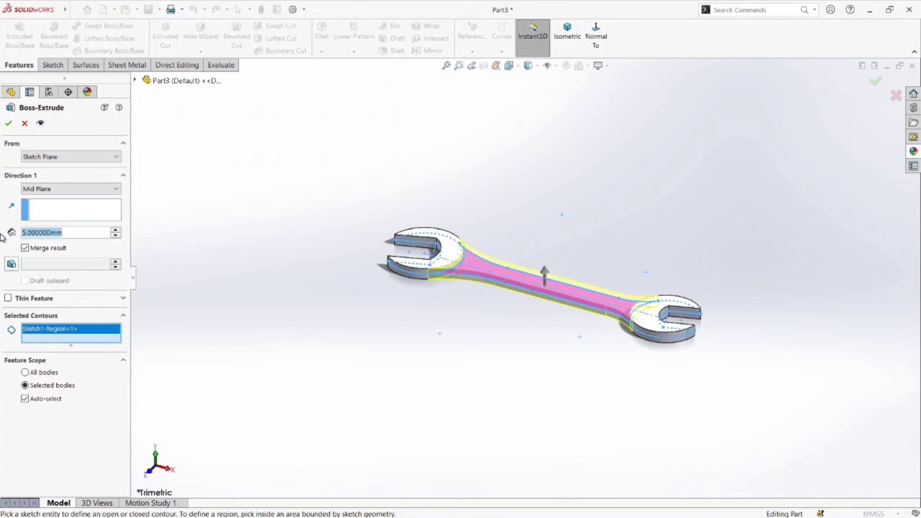
{"action": "type", "text": "4"}
{"action": "key", "text": "Return"}
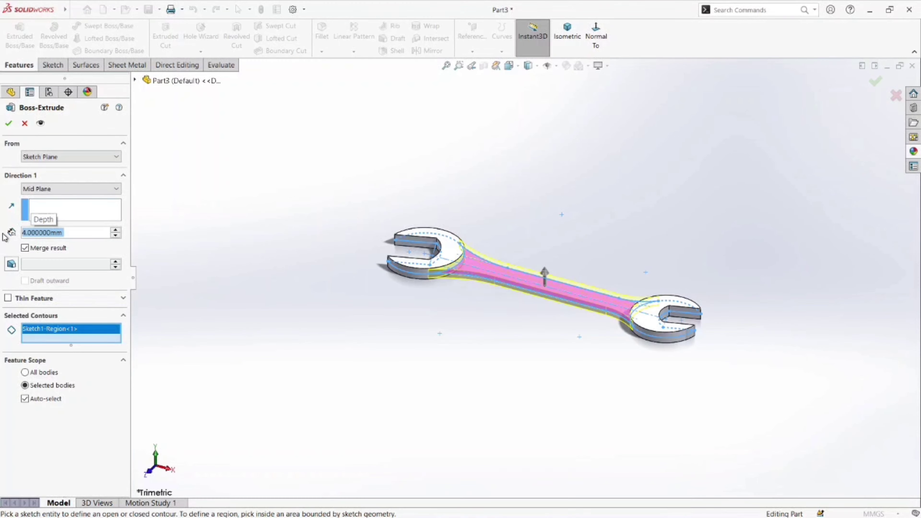
{"action": "left_click", "coordinate": [8, 123]}
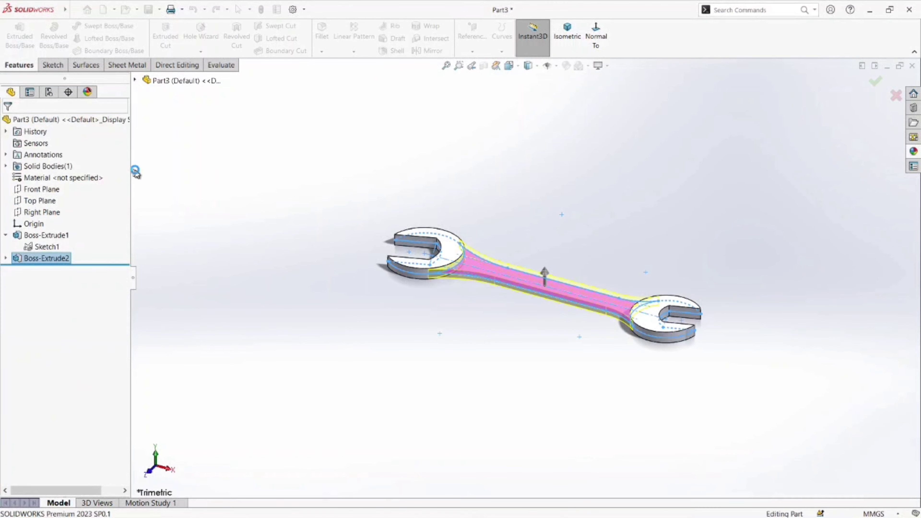
- Set up a 2 mm symmetric fillet on the two long upper edges of the handle
{"action": "middle_click_drag", "start_coordinate": [464, 266], "coordinate": [489, 312]}
{"action": "scroll", "coordinate": [521, 265], "scroll_direction": "down", "scroll_amount": 3}
{"action": "scroll", "coordinate": [533, 283], "scroll_direction": "up", "scroll_amount": 3}
{"action": "mouse_move", "coordinate": [547, 300]}
{"action": "middle_mouse_down"}
{"action": "mouse_move", "coordinate": [559, 321]}
{"action": "mouse_move", "coordinate": [541, 266]}
{"action": "mouse_move", "coordinate": [545, 304]}
{"action": "middle_mouse_up"}
{"action": "scroll", "coordinate": [545, 312], "scroll_direction": "down", "scroll_amount": 3}
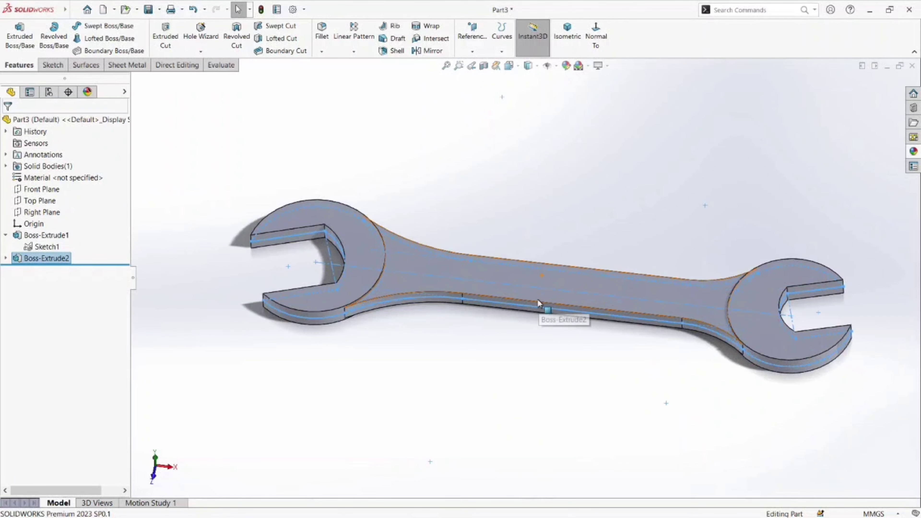
{"action": "left_click", "coordinate": [529, 305]}
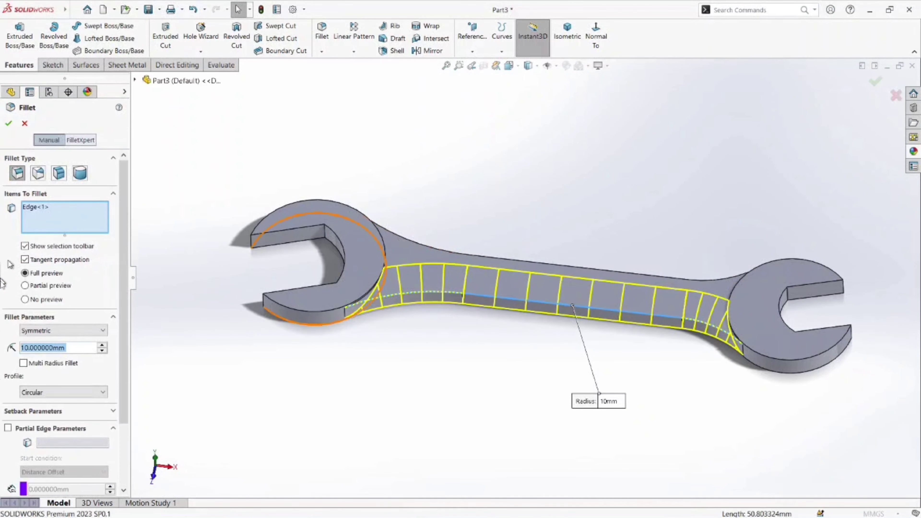
{"action": "type", "text": "2"}
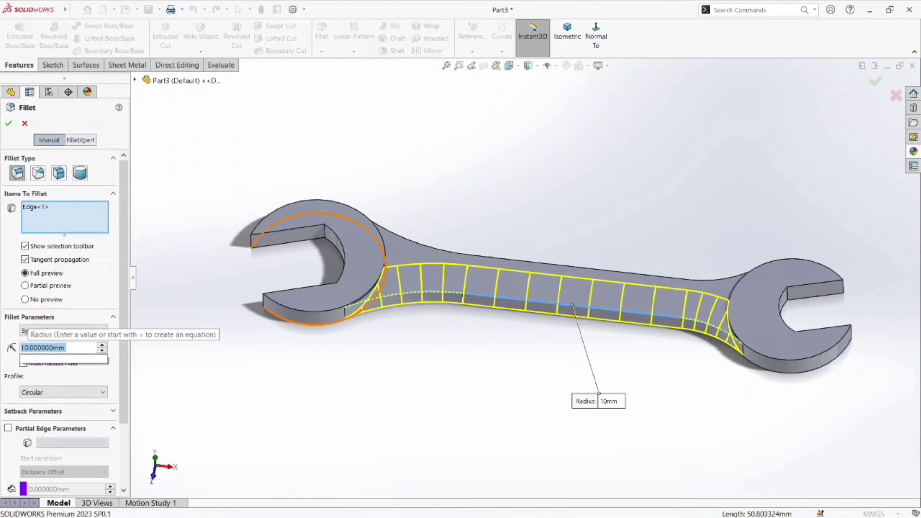
{"action": "key", "text": "Return"}
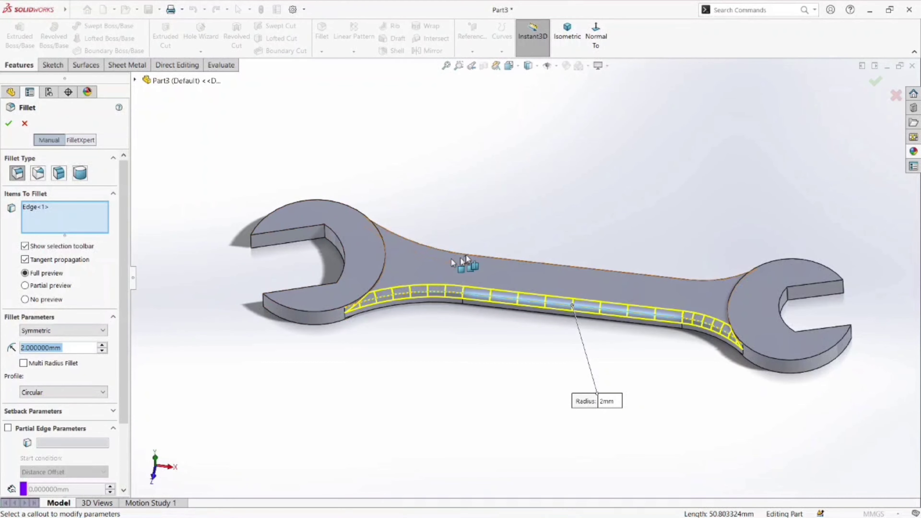
{"action": "left_click", "coordinate": [482, 260]}
- Add the handle's side face and the opposite underside edge to the 2 mm fillet, and apply it
{"action": "middle_click_drag", "start_coordinate": [510, 319], "coordinate": [506, 257]}
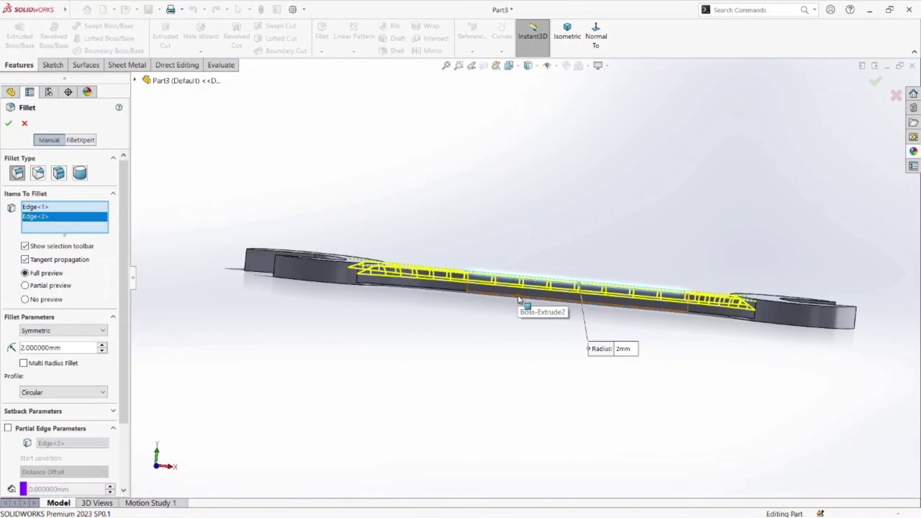
{"action": "left_click", "coordinate": [519, 307]}
{"action": "mouse_move", "coordinate": [518, 307]}
{"action": "middle_mouse_down"}
{"action": "mouse_move", "coordinate": [520, 276]}
{"action": "mouse_move", "coordinate": [509, 310]}
{"action": "middle_mouse_up"}
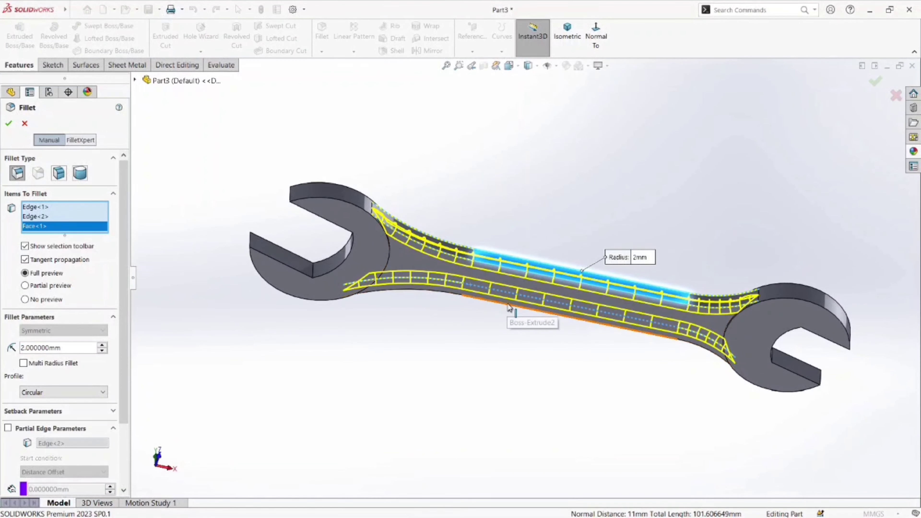
{"action": "left_click", "coordinate": [507, 313]}
{"action": "middle_click_drag", "start_coordinate": [509, 232], "coordinate": [468, 374]}
{"action": "left_click", "coordinate": [8, 123]}
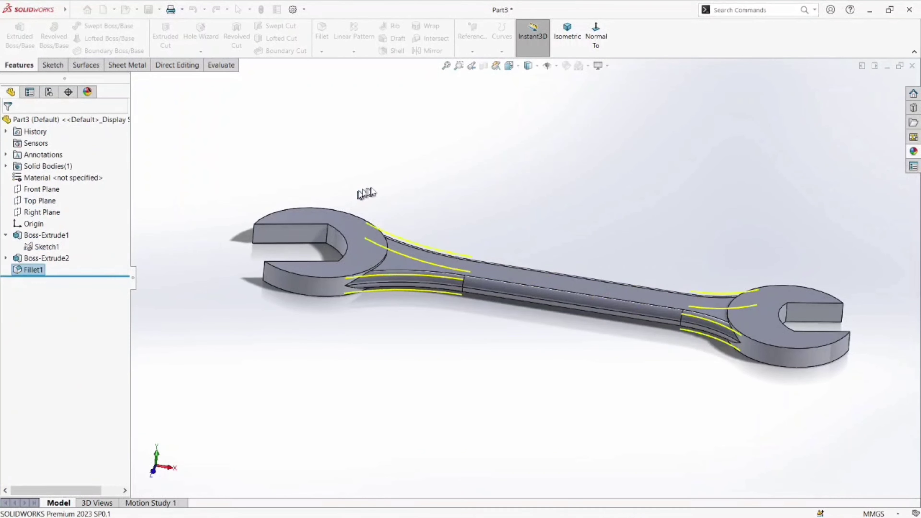
- Fillet the upper and lower flat faces of both wrench heads with a 0.5 mm radius
{"action": "middle_click_drag", "start_coordinate": [361, 268], "coordinate": [324, 128]}
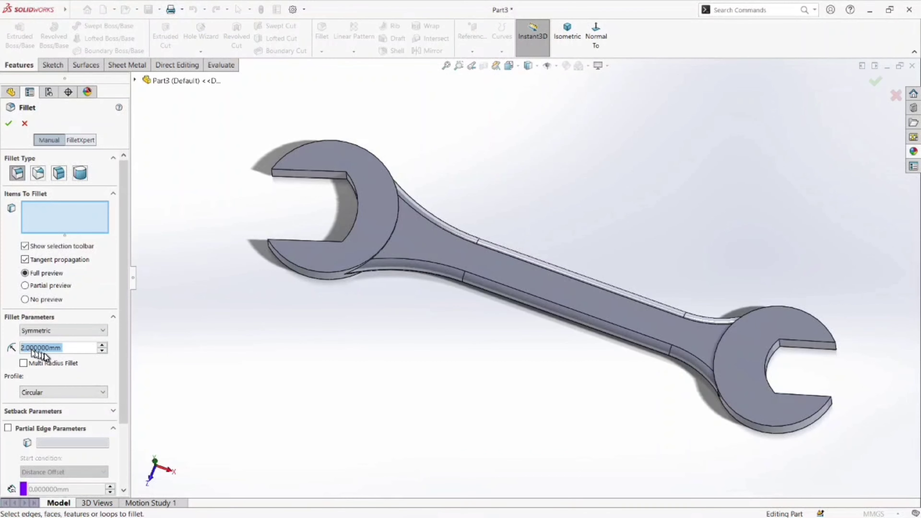
{"action": "type", "text": "0.5"}
{"action": "key", "text": "Return"}
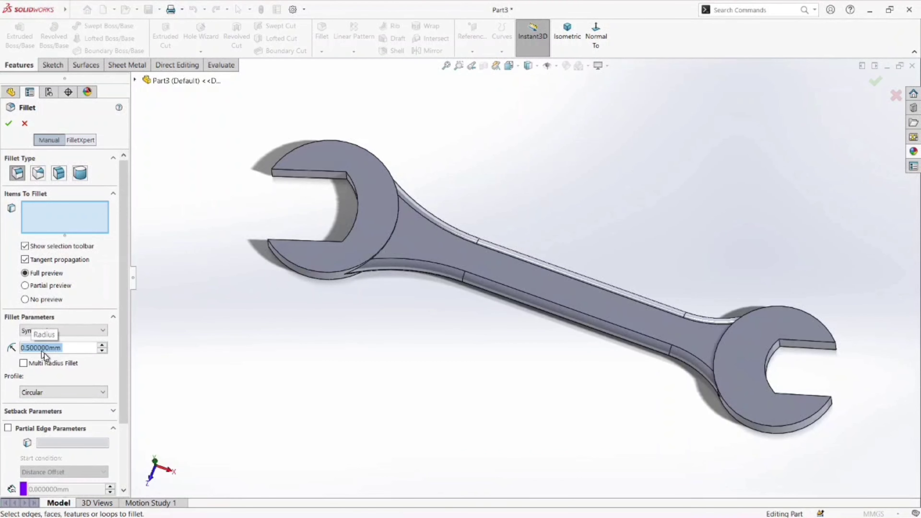
{"action": "left_click", "coordinate": [369, 190]}
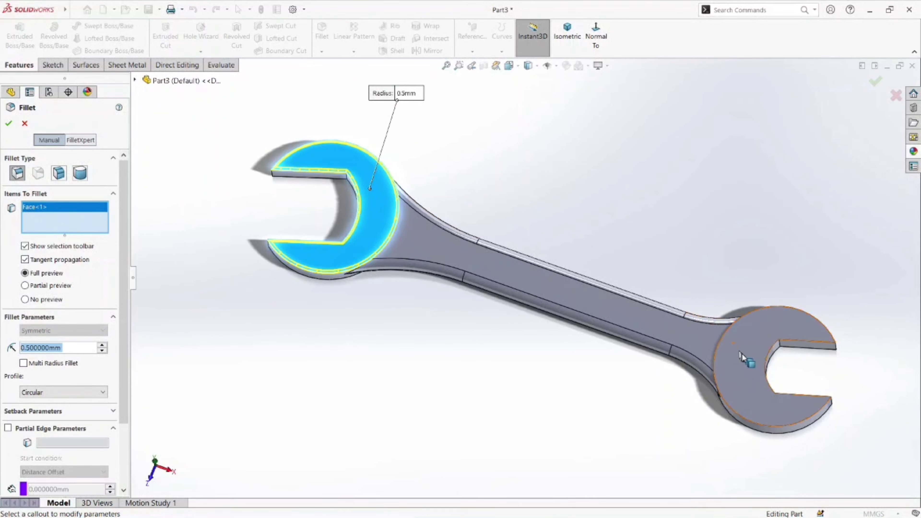
{"action": "left_click", "coordinate": [747, 362]}
{"action": "middle_click_drag", "start_coordinate": [722, 436], "coordinate": [696, 180]}
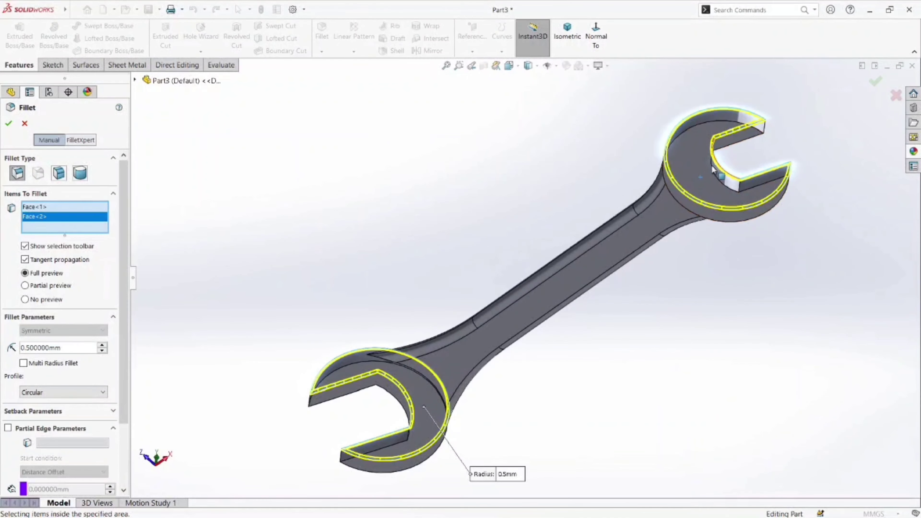
{"action": "left_click", "coordinate": [698, 174]}
{"action": "left_click", "coordinate": [423, 409]}
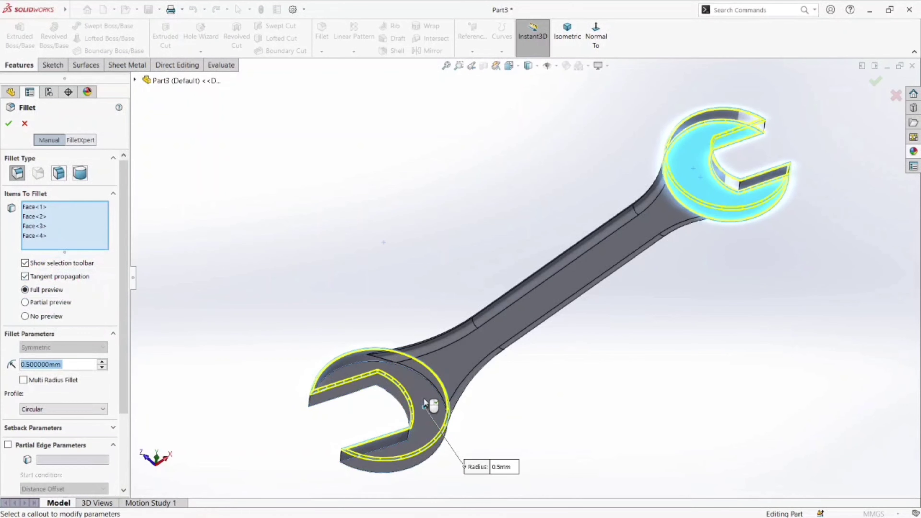
{"action": "middle_click_drag", "start_coordinate": [522, 239], "coordinate": [580, 370]}
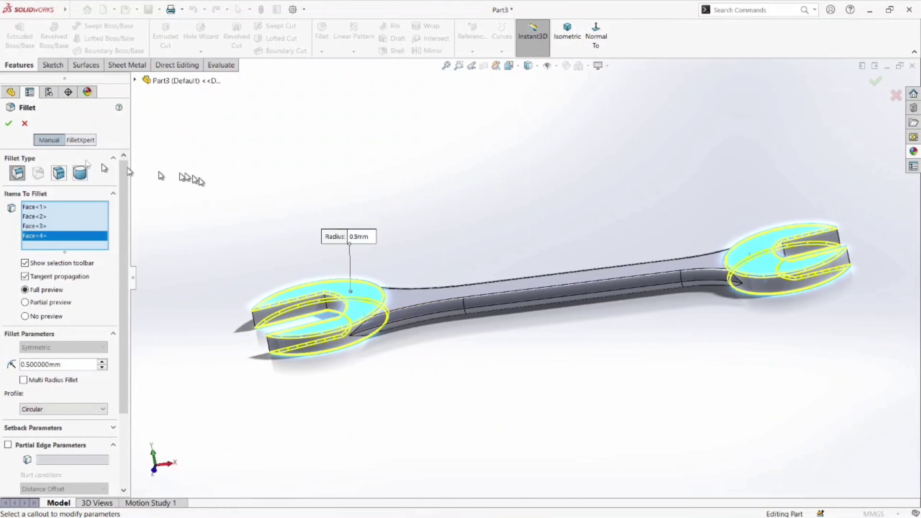
{"action": "left_click", "coordinate": [7, 124]}
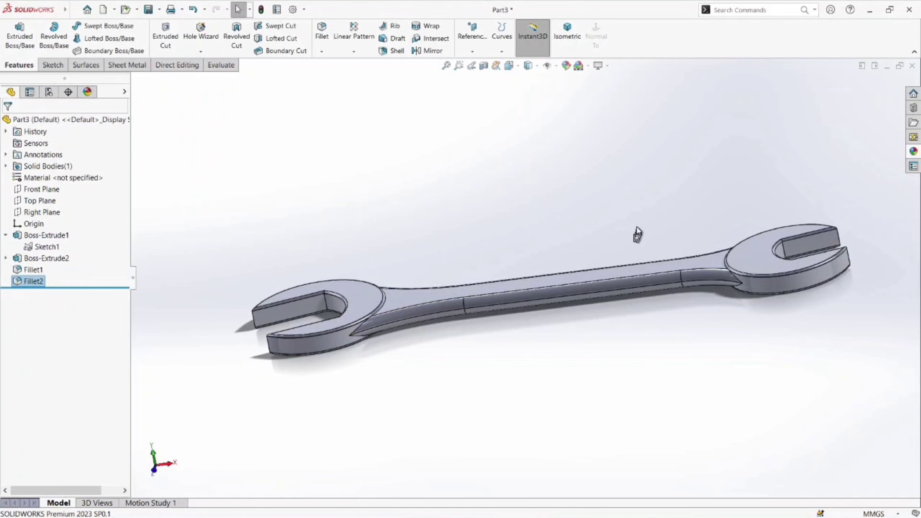
- Apply the cast iron appearance from the Iron metals to the whole wrench
{"action": "scroll", "coordinate": [636, 235], "scroll_direction": "up", "scroll_amount": 3}
{"action": "middle_click_drag", "start_coordinate": [634, 235], "coordinate": [656, 253]}
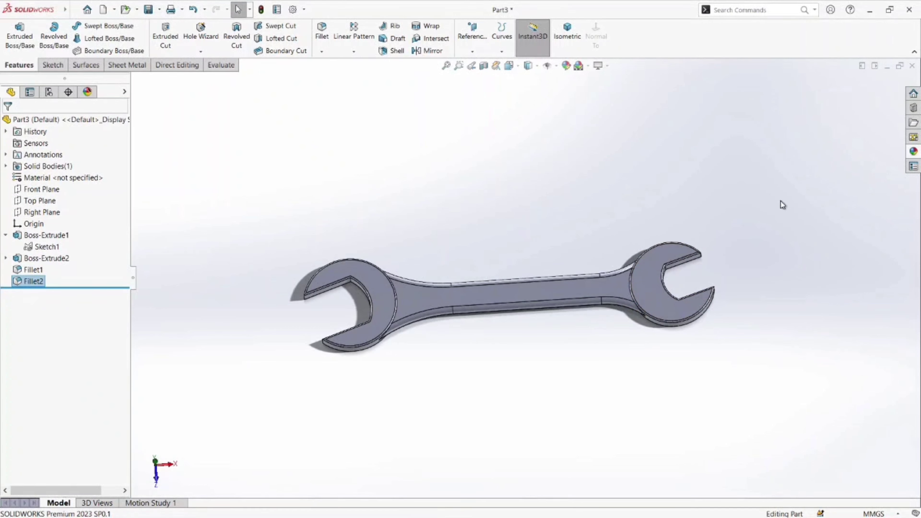
{"action": "left_click", "coordinate": [914, 151]}
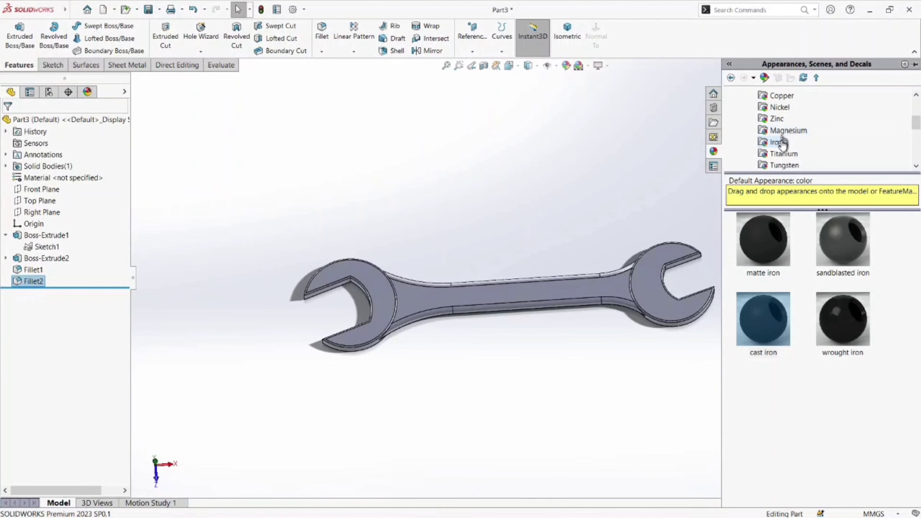
{"action": "left_click", "coordinate": [783, 131]}
{"action": "left_click", "coordinate": [780, 143]}
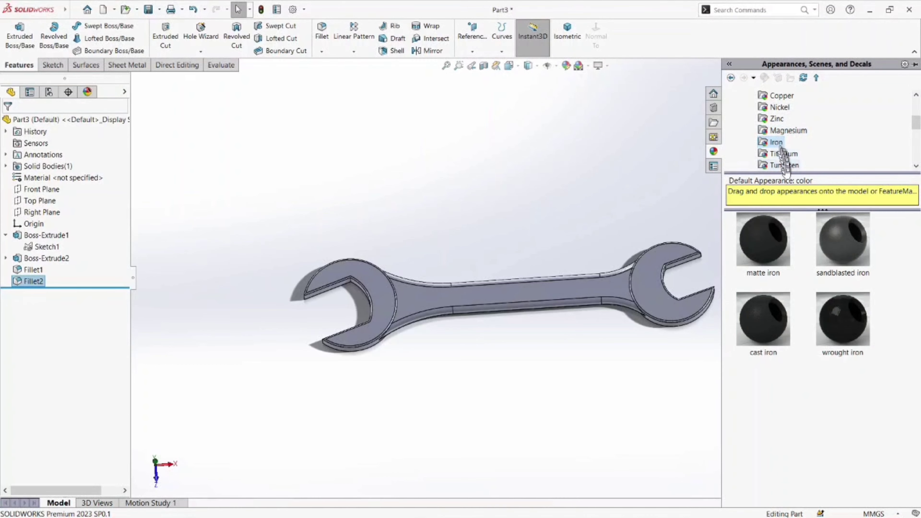
{"action": "left_click", "coordinate": [771, 306]}
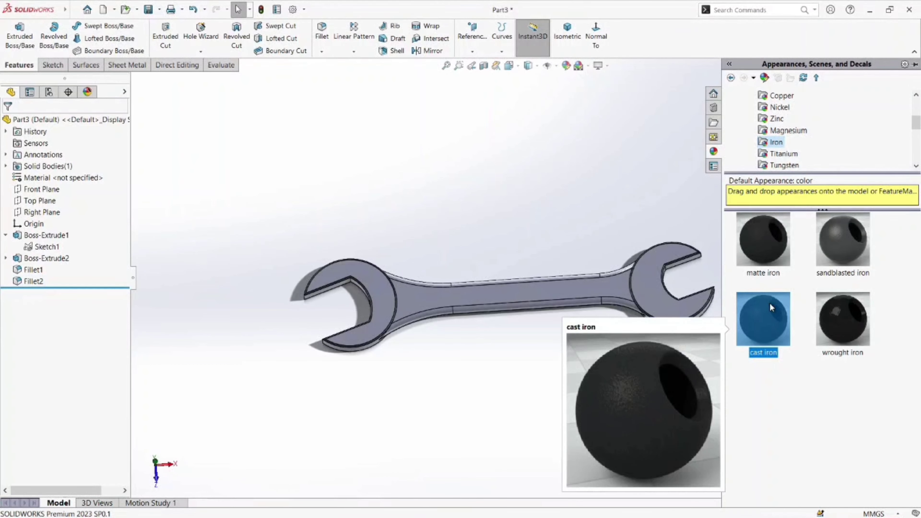
{"action": "left_click_drag", "start_coordinate": [767, 306], "coordinate": [646, 208]}
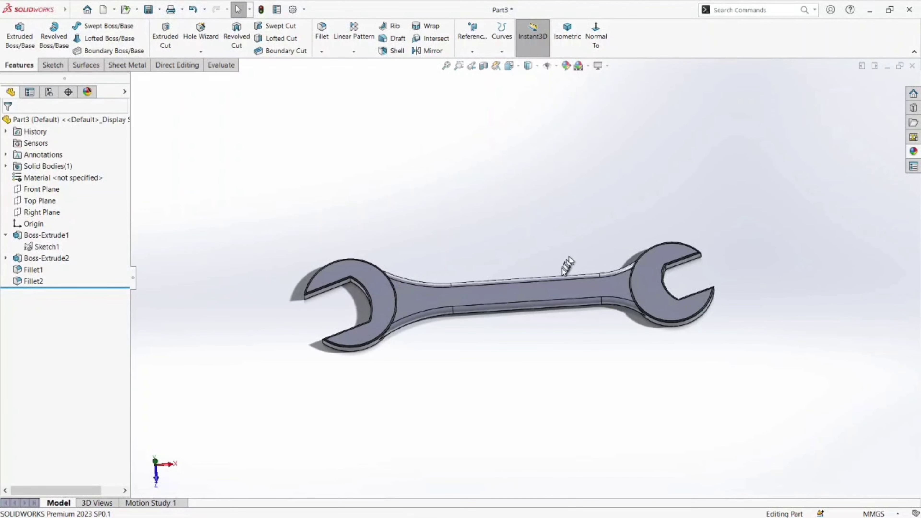
{"action": "left_click", "coordinate": [914, 152]}
{"action": "double_click", "coordinate": [773, 299]}
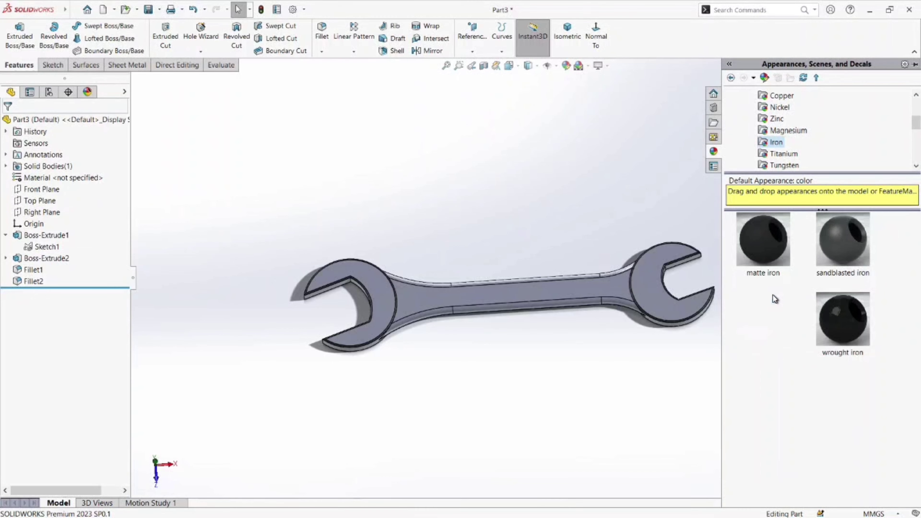
- Recolor the cast iron appearance dark teal and enlarge its texture mapping frame to surround the whole wrench
{"action": "left_click", "coordinate": [567, 67]}
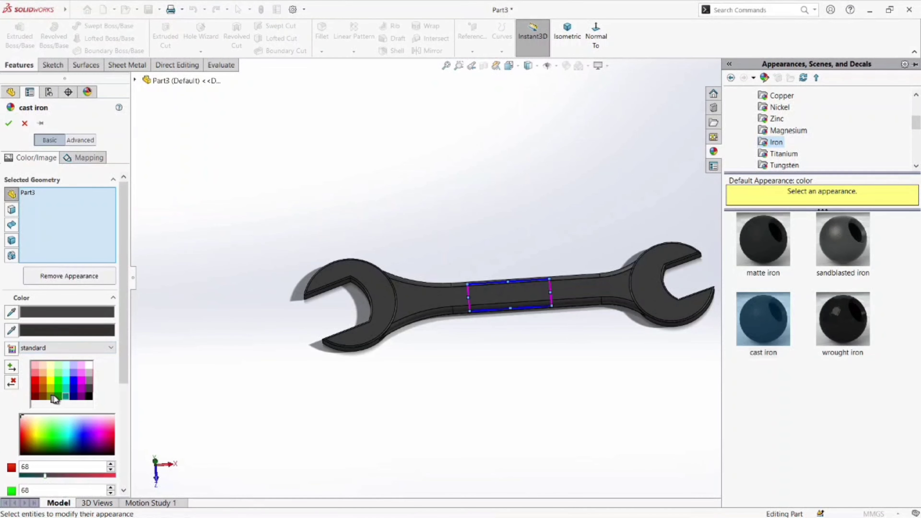
{"action": "left_click", "coordinate": [54, 397]}
{"action": "left_click", "coordinate": [66, 397]}
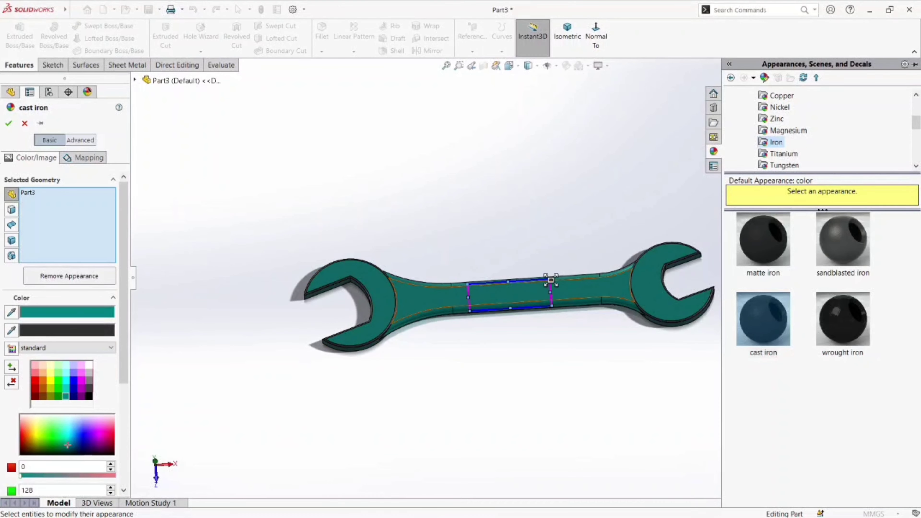
{"action": "left_click_drag", "start_coordinate": [550, 281], "coordinate": [594, 220]}
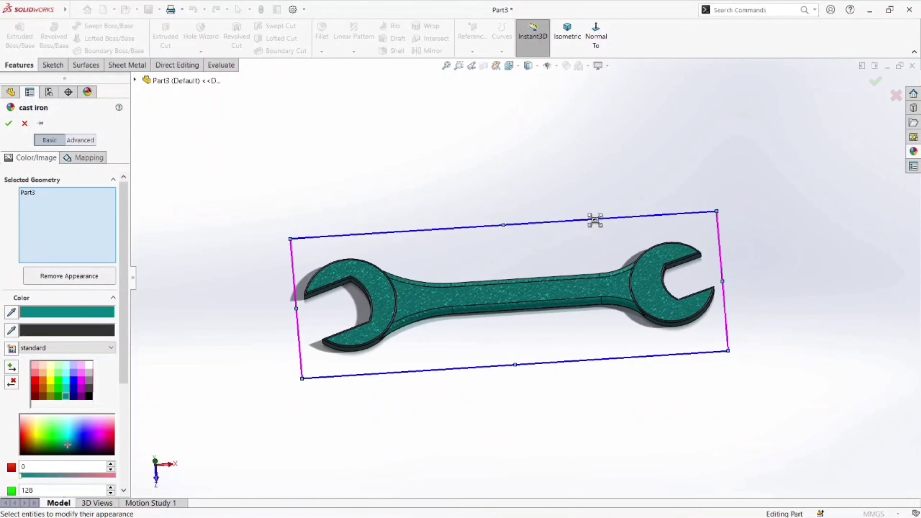
{"action": "left_click", "coordinate": [11, 123]}
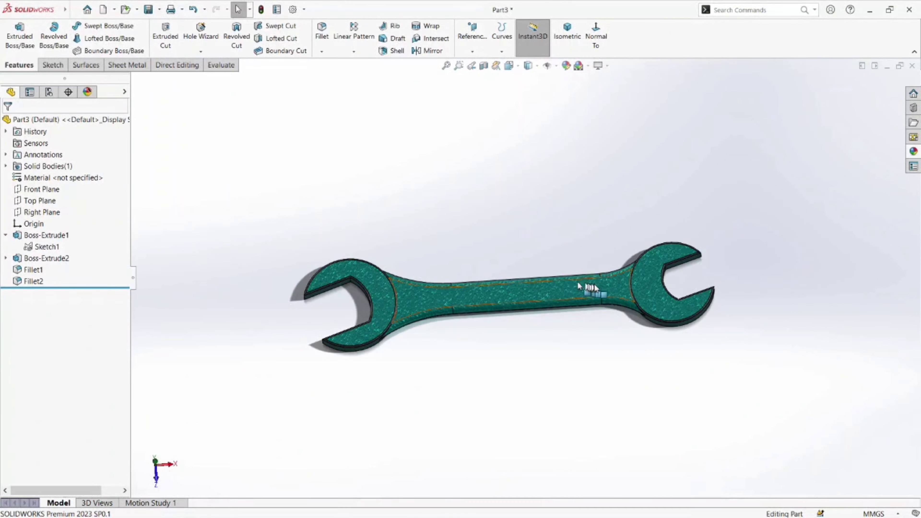
{"action": "scroll", "coordinate": [590, 294], "scroll_direction": "down", "scroll_amount": 3}
{"action": "scroll", "coordinate": [366, 288], "scroll_direction": "up", "scroll_amount": 3}
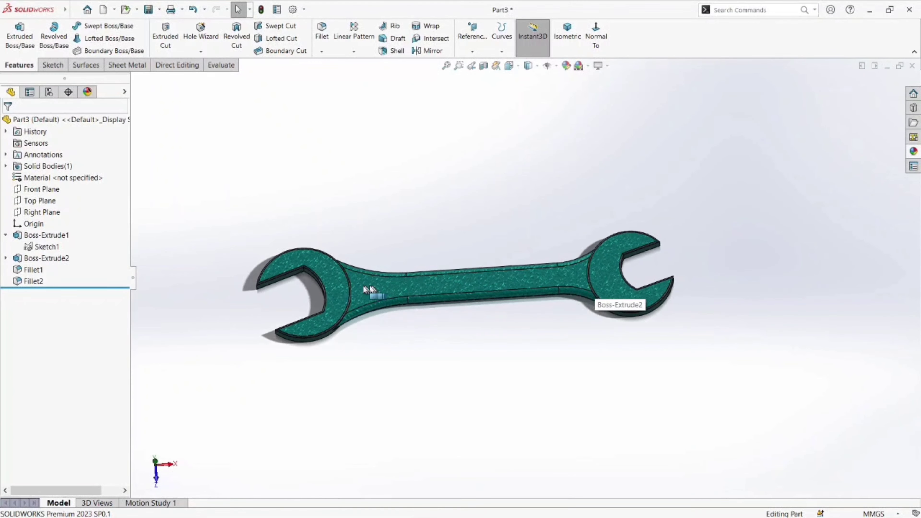
{"action": "mouse_move", "coordinate": [366, 288]}
{"action": "middle_mouse_down"}
{"action": "mouse_move", "coordinate": [365, 263]}
{"action": "mouse_move", "coordinate": [362, 329]}
{"action": "mouse_move", "coordinate": [369, 288]}
{"action": "middle_mouse_up"}
{"action": "scroll", "coordinate": [417, 289], "scroll_direction": "down", "scroll_amount": 3}
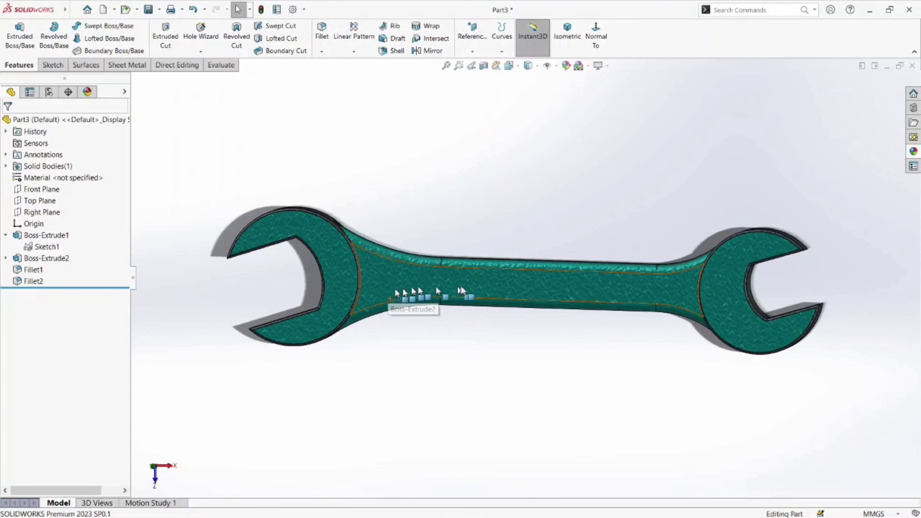
{"action": "scroll", "coordinate": [601, 283], "scroll_direction": "up", "scroll_amount": 3}
{"action": "middle_click_drag", "start_coordinate": [600, 275], "coordinate": [616, 254]}
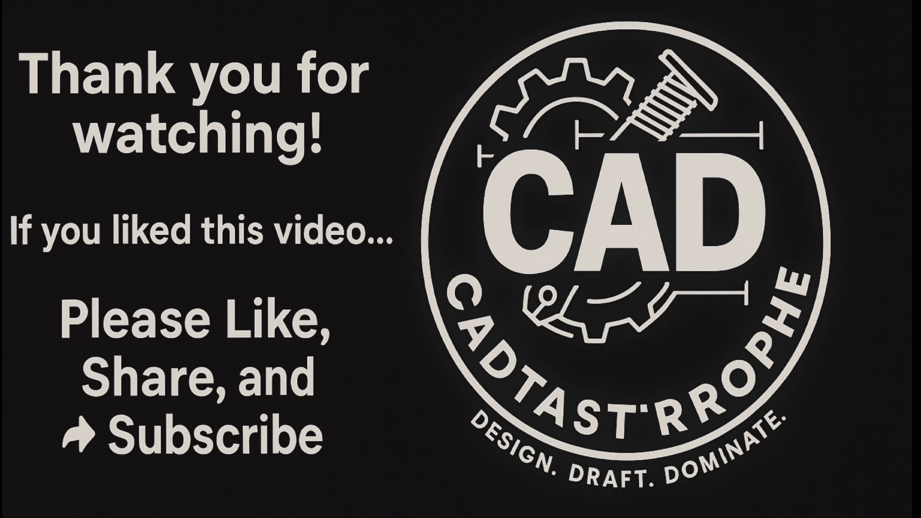